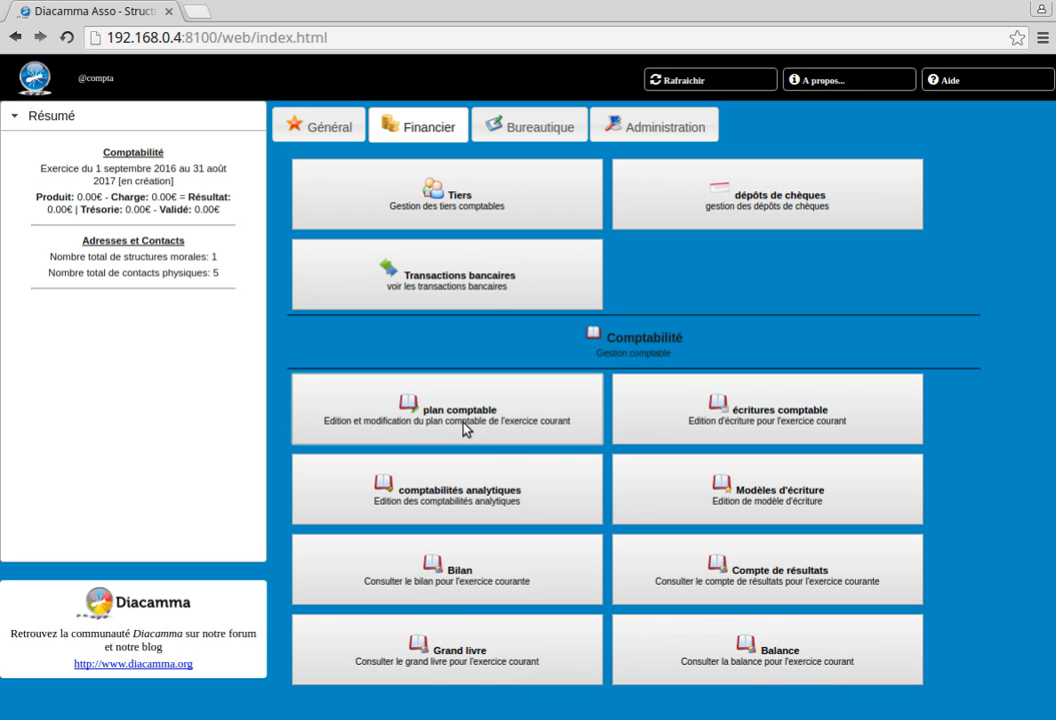
- Review the chart of accounts for each account type: Actif, Passif, Capitaux, Produit and Charge
click(463, 430)
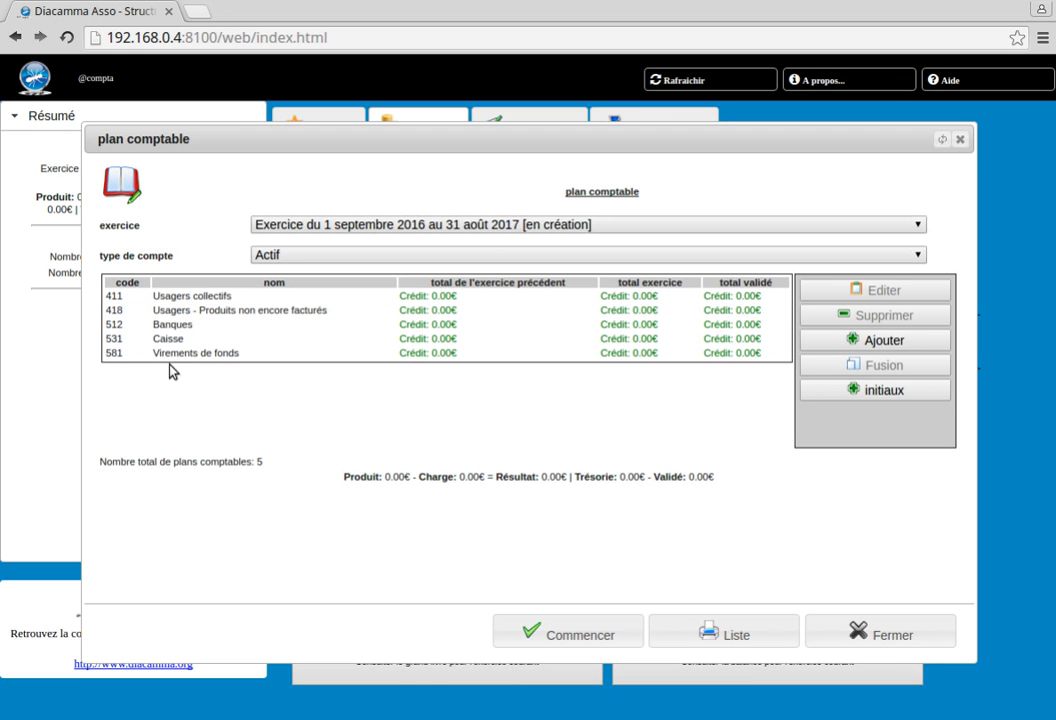
click(265, 256)
click(271, 289)
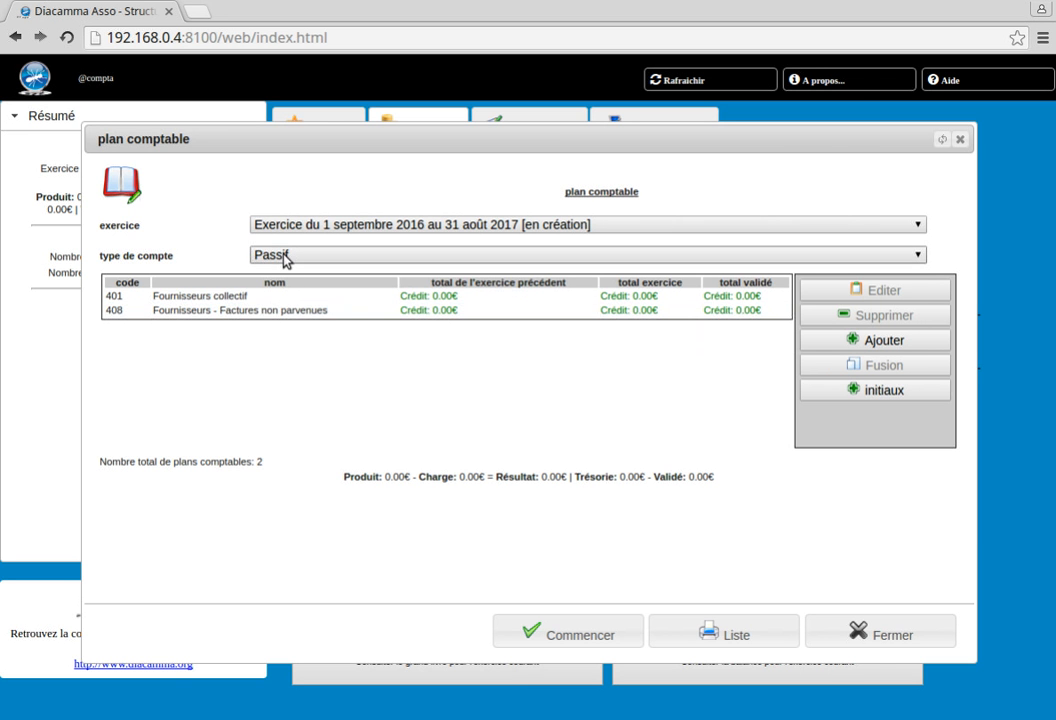
click(285, 257)
click(295, 304)
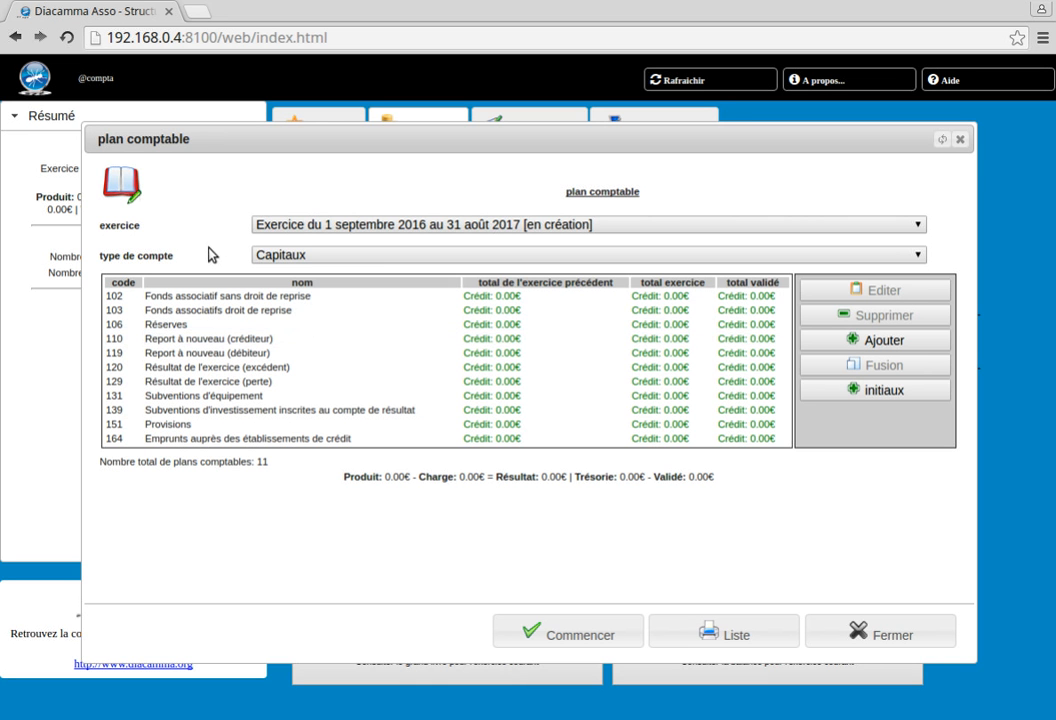
click(265, 262)
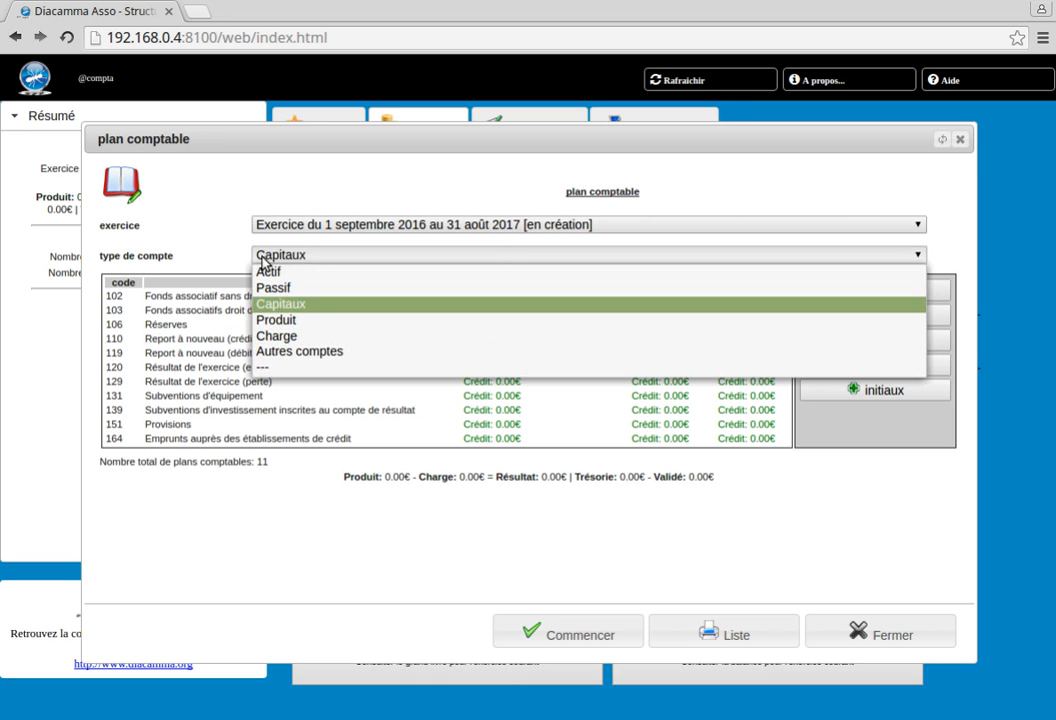
click(279, 321)
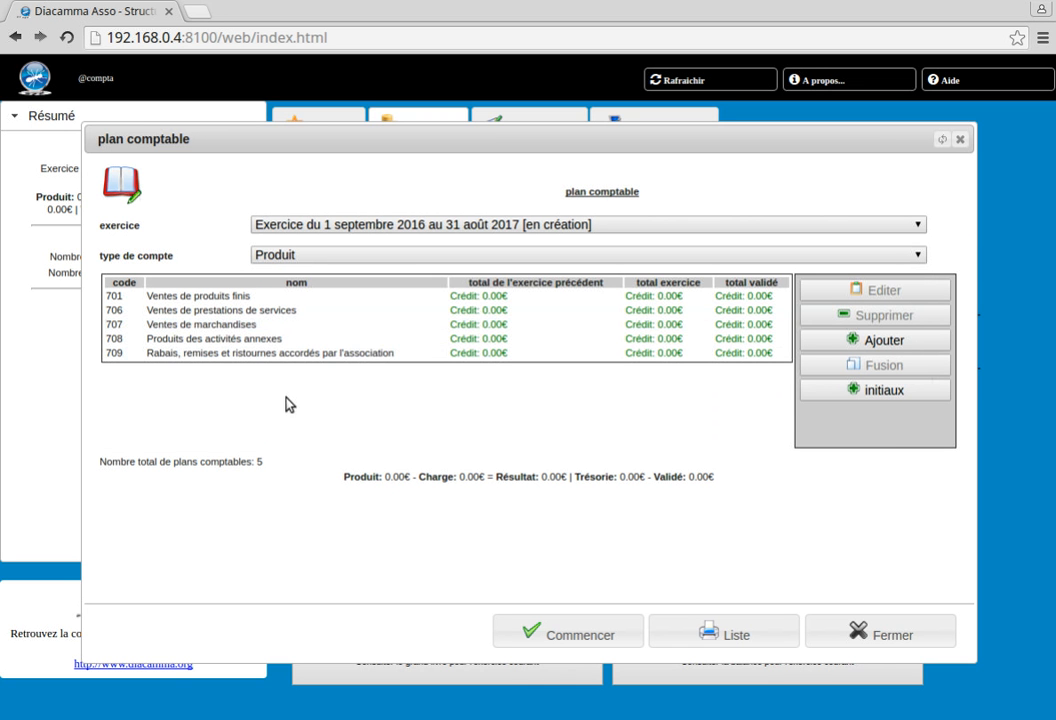
click(264, 256)
click(283, 336)
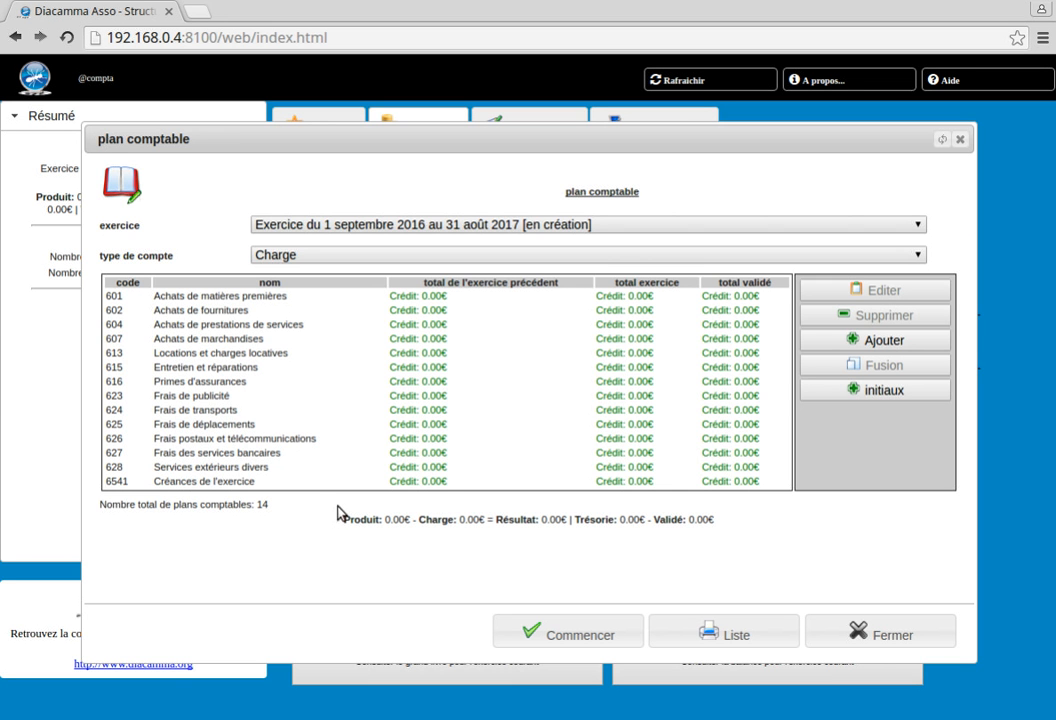
click(869, 633)
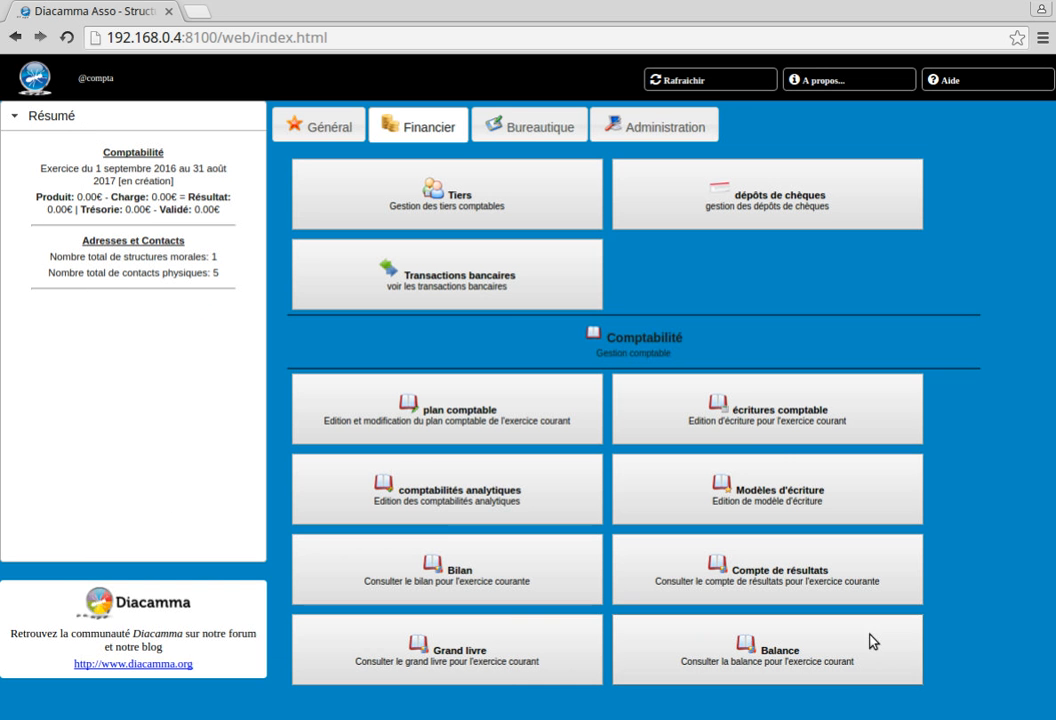
- Create an accounting entry named "Report à nouveau" in the Report à nouveau journal, with document date 01/09/2016
click(771, 424)
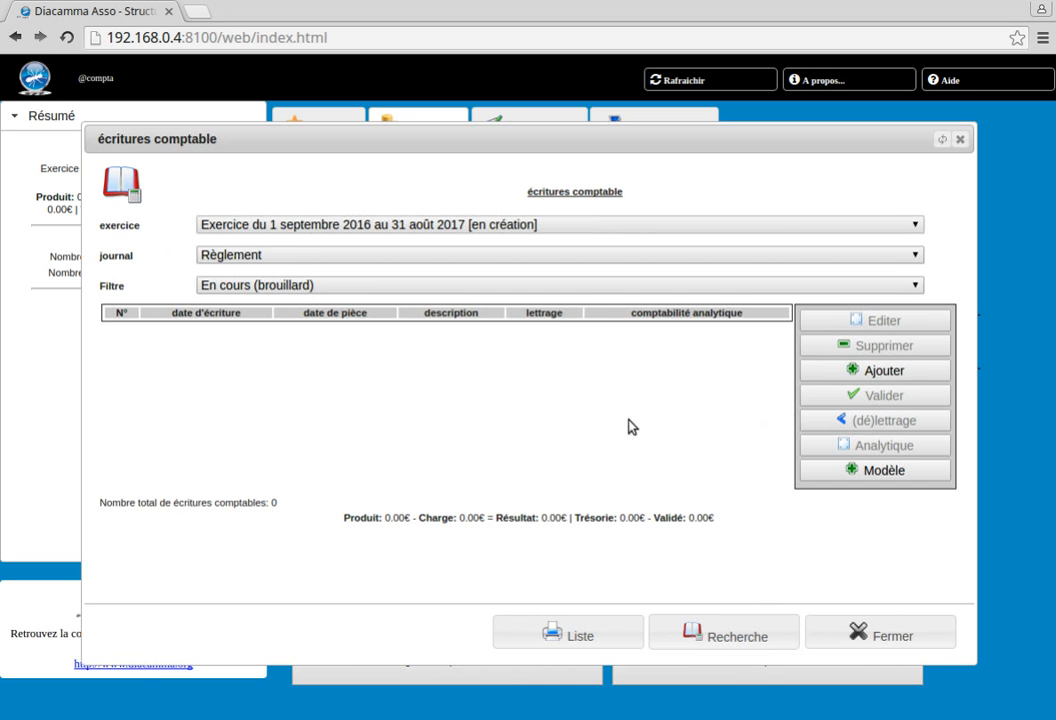
click(323, 256)
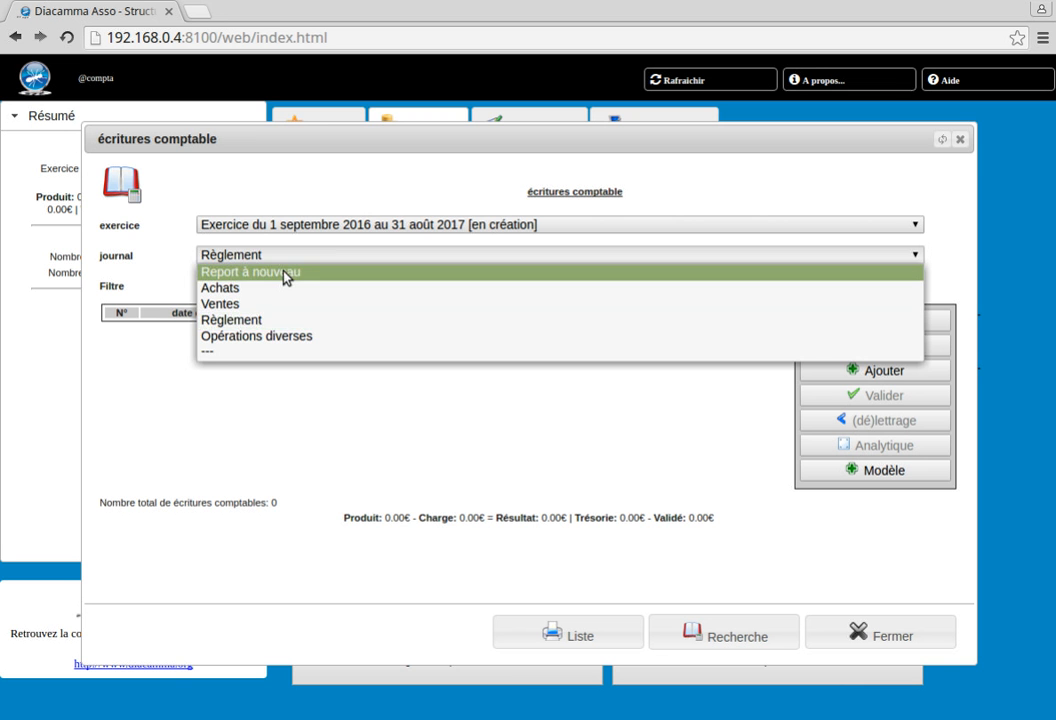
click(284, 273)
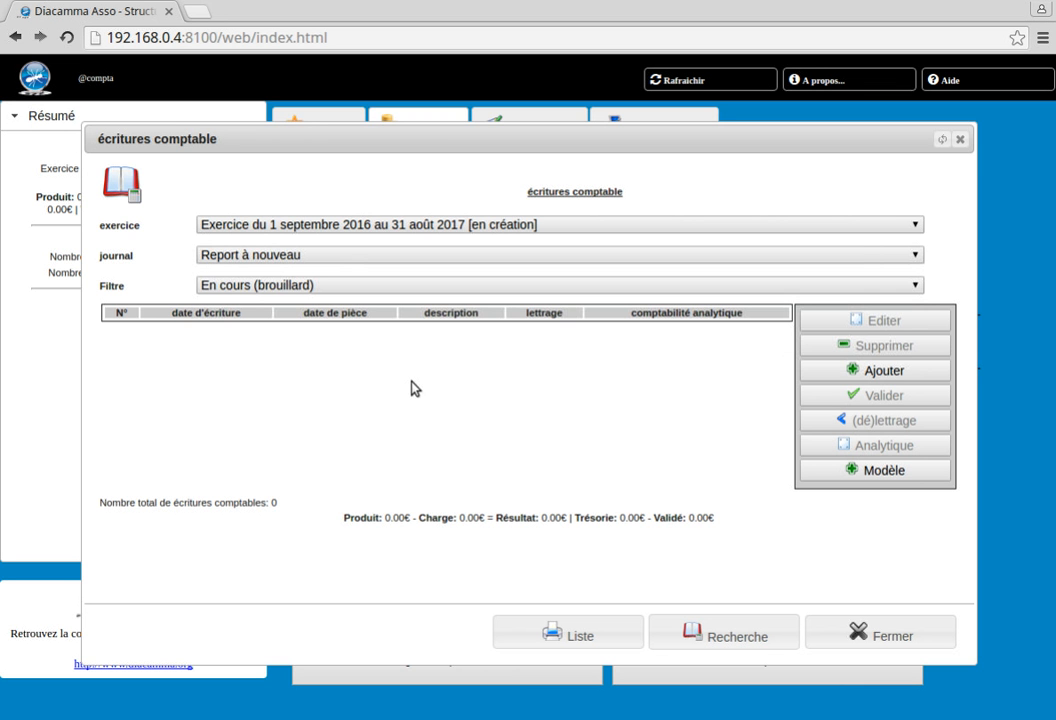
click(869, 372)
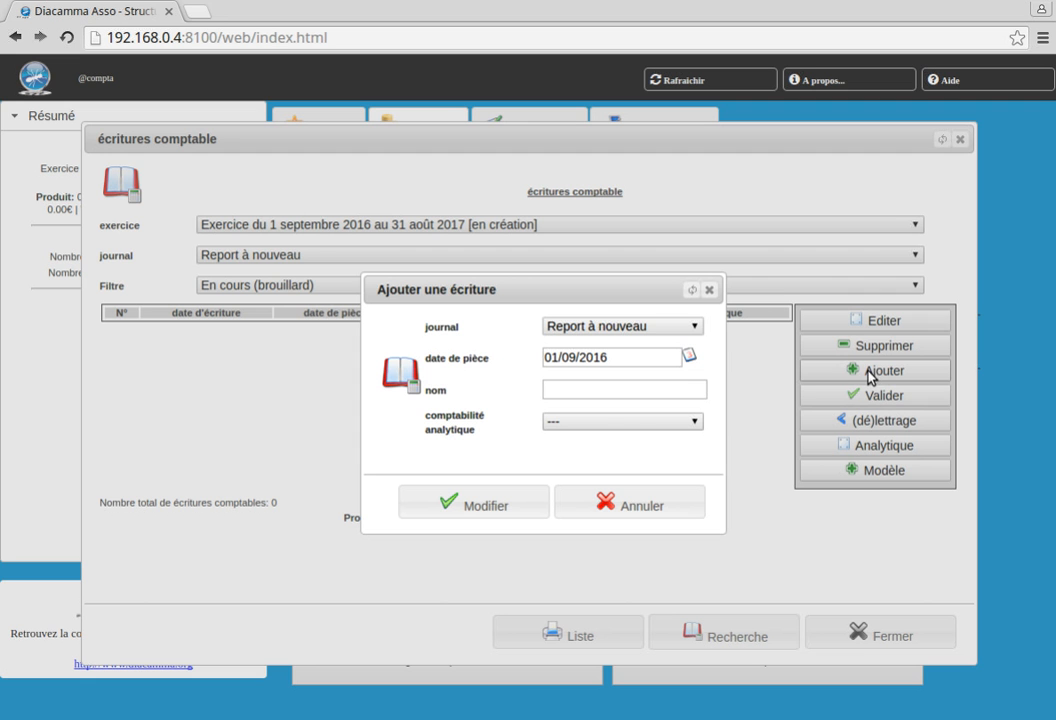
click(681, 389)
text(R)
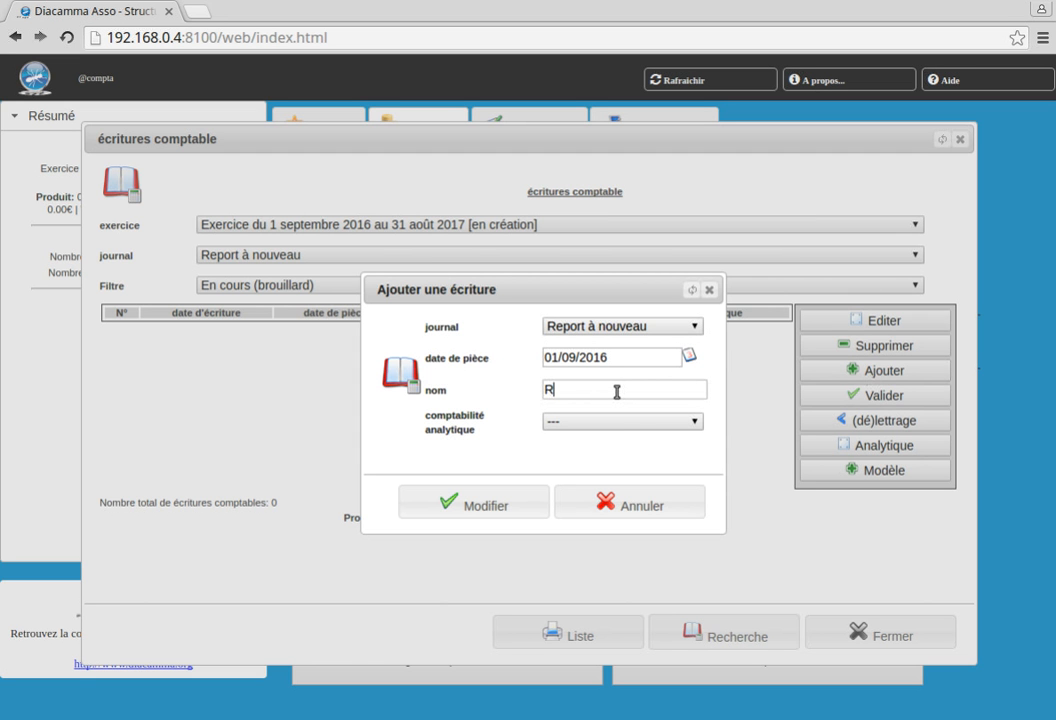
text(eport à nouveau)
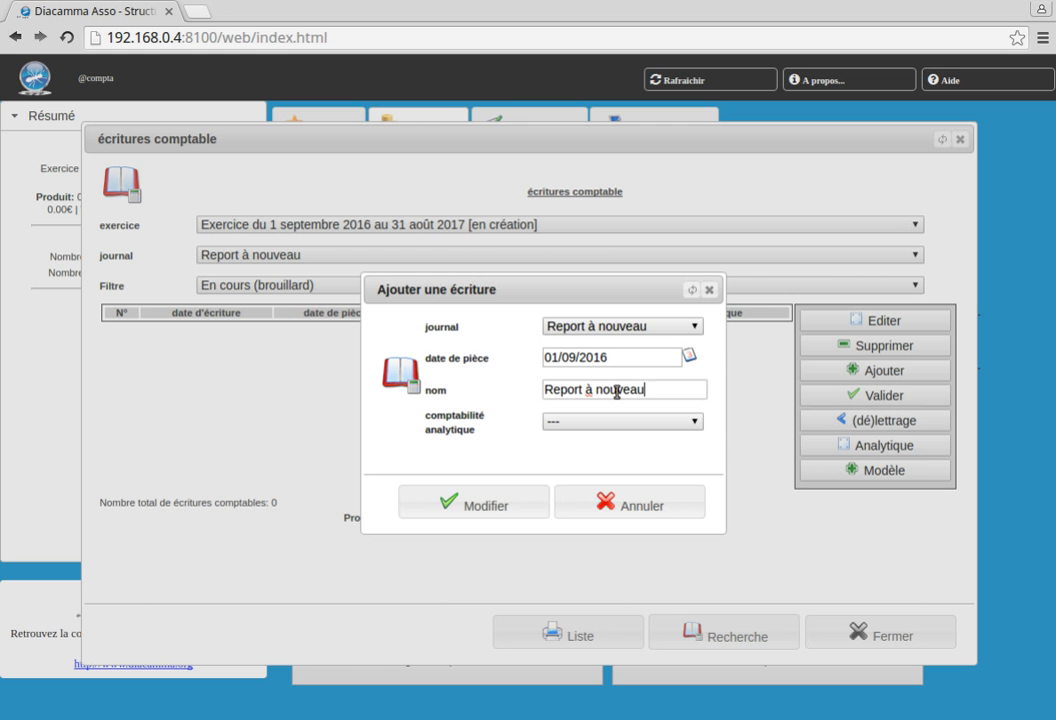
click(506, 506)
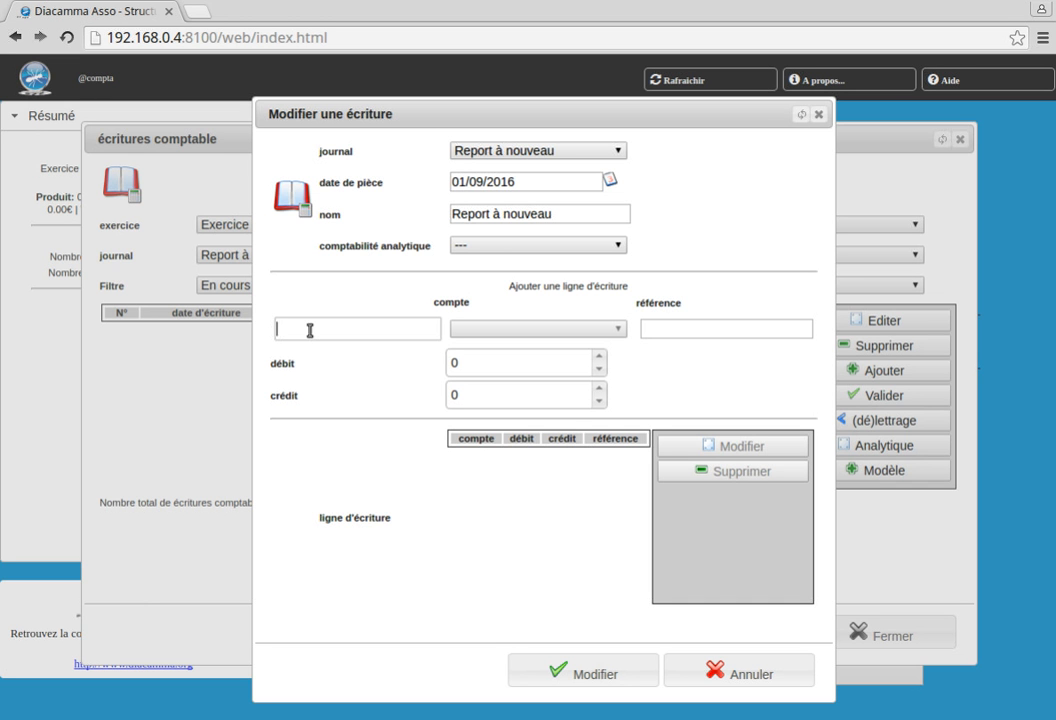
- Add an entry line for account 512 Banques with a debit of 328.47
text(328.47)
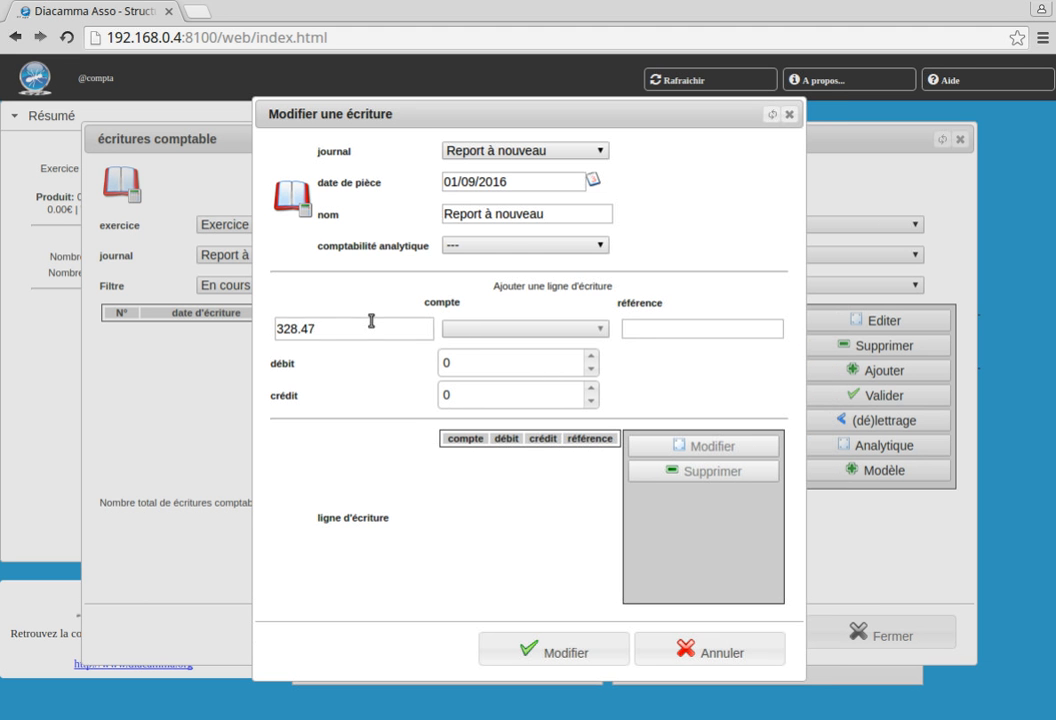
double_click(371, 321)
text(512)
click(503, 361)
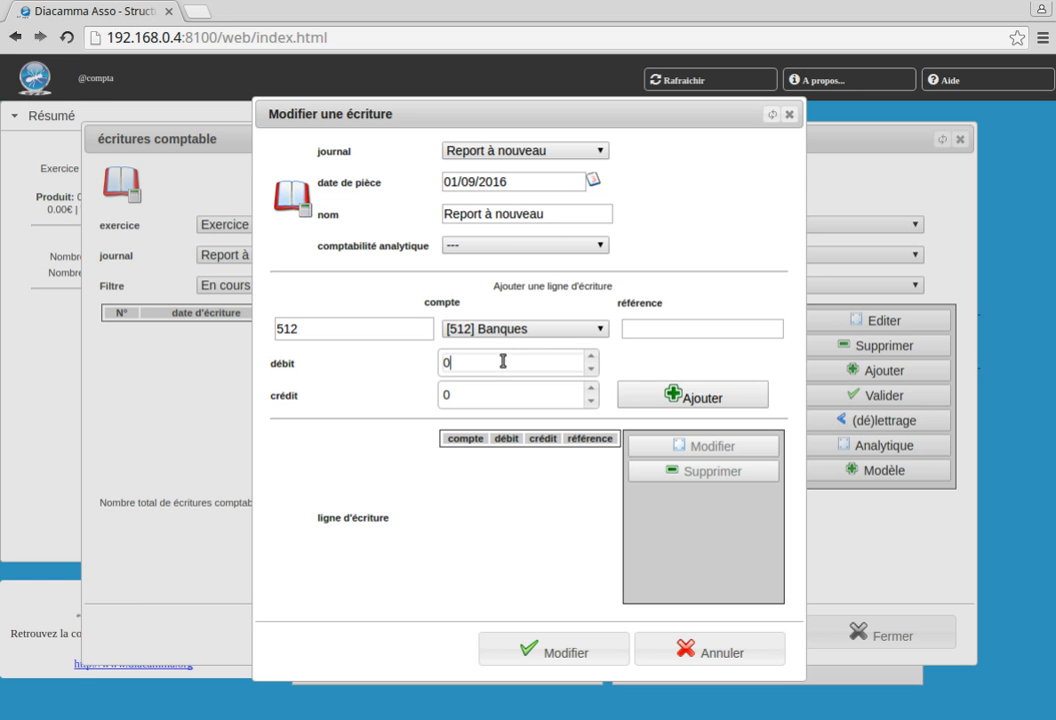
double_click(503, 361)
text(328.47)
click(732, 402)
- Add an entry line for account 531 Caisse with a debit of 61.09 and an empty credit
click(383, 332)
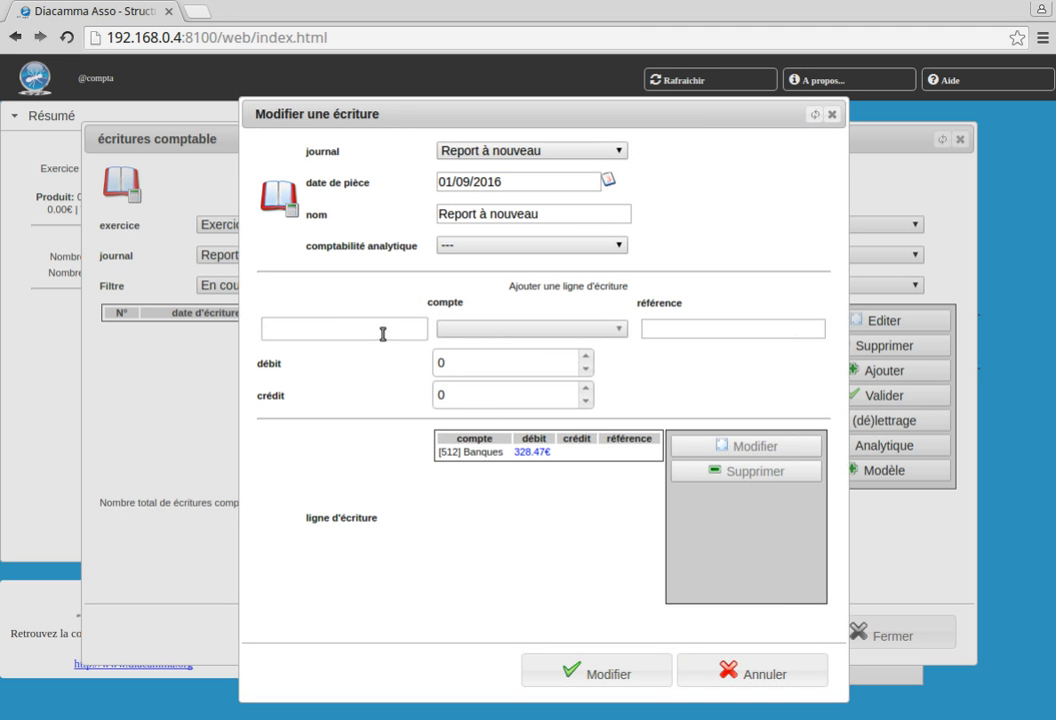
text(531)
click(463, 332)
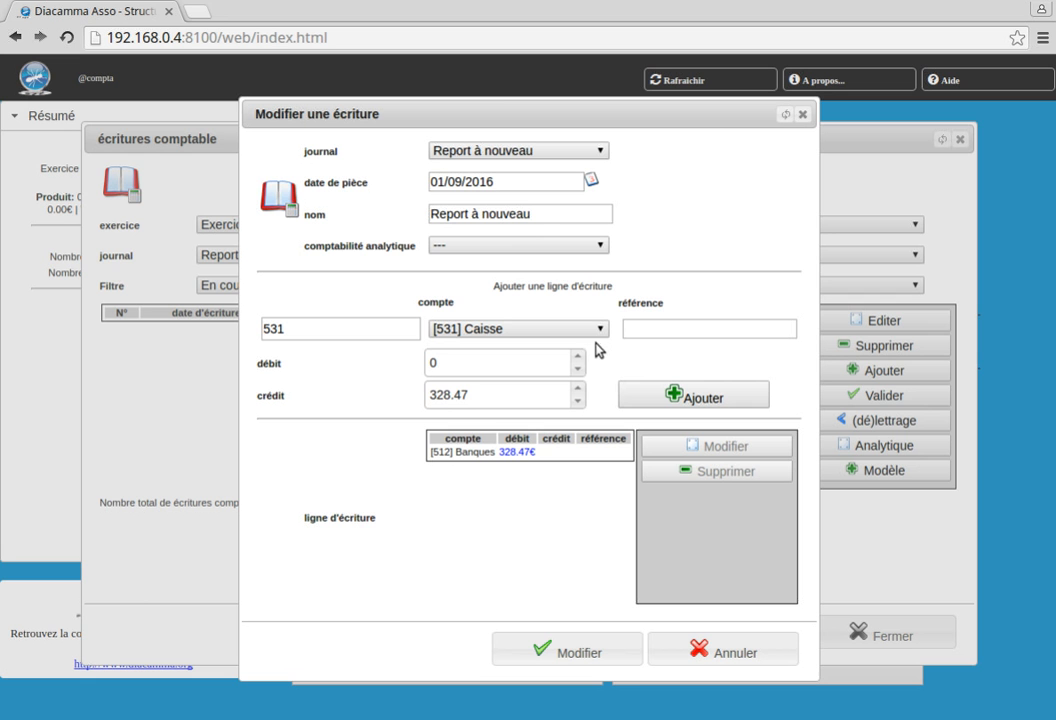
double_click(484, 396)
key(BackSpace)
click(474, 366)
double_click(474, 366)
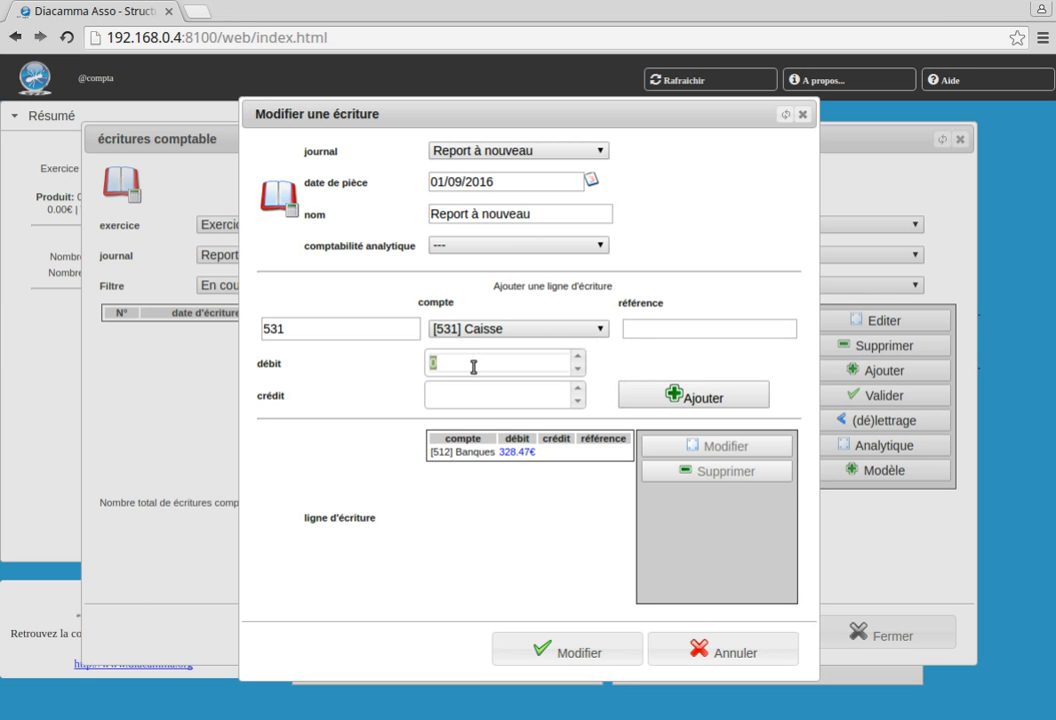
text(61.09)
click(638, 402)
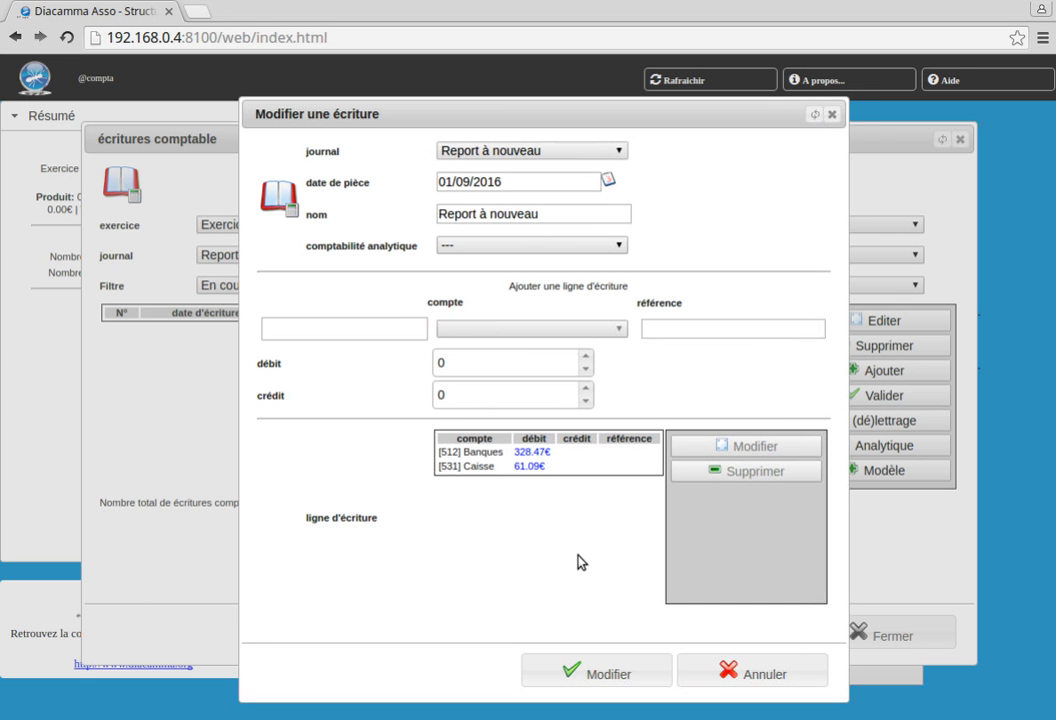
click(528, 456)
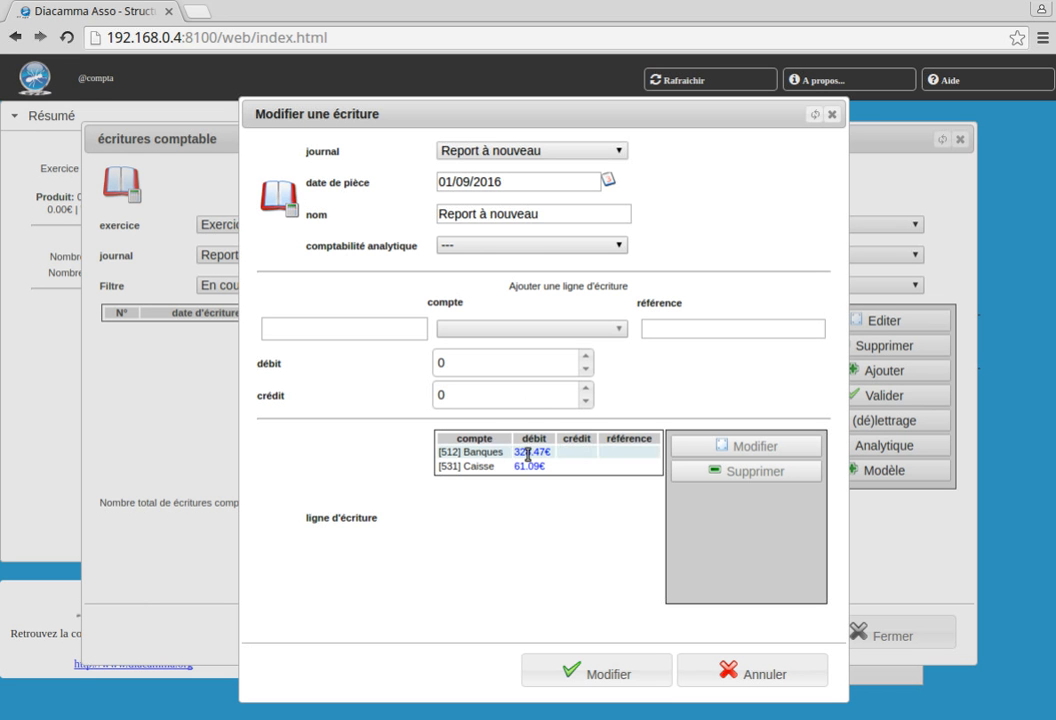
click(528, 466)
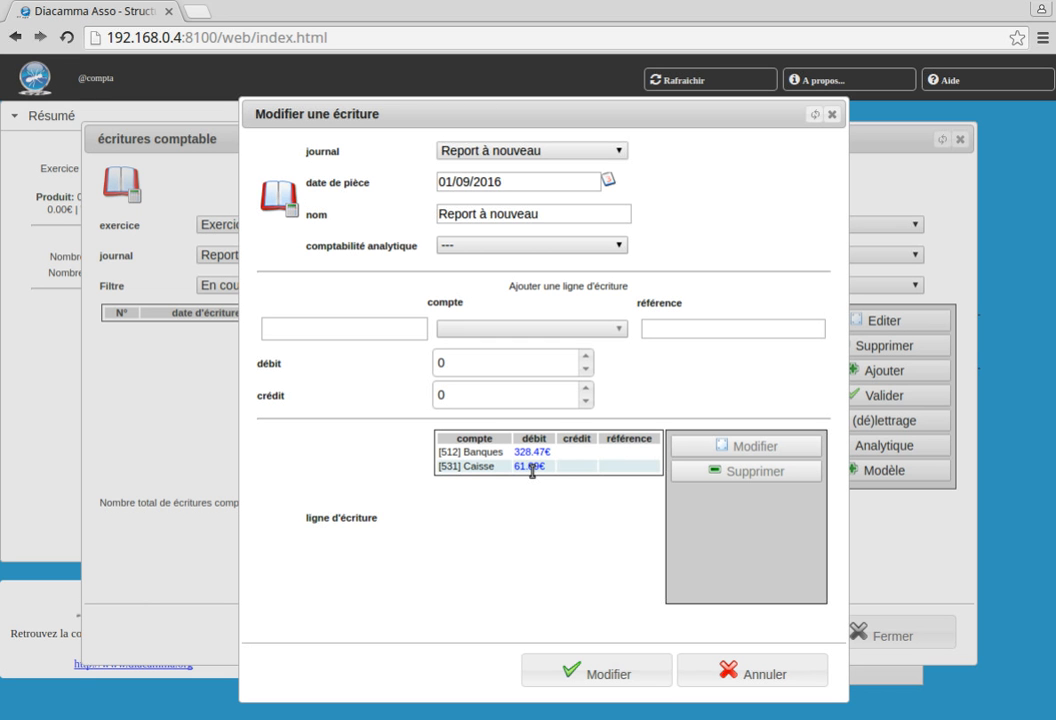
click(531, 467)
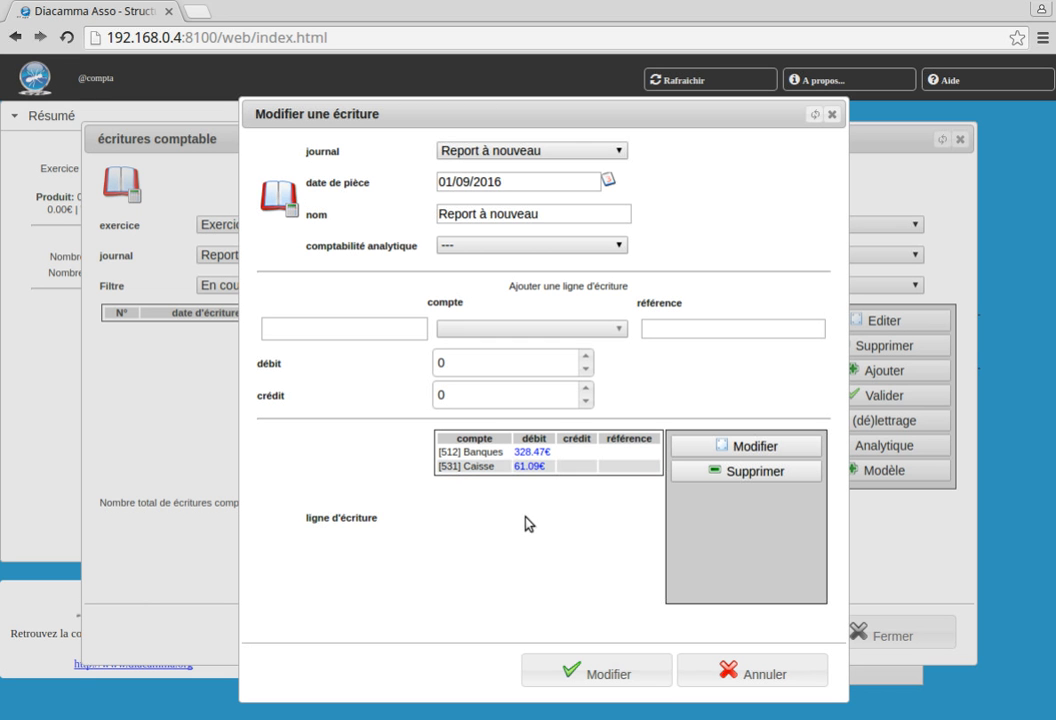
- Add an entry line for account 106 Réserves with a credit of 389.56
click(357, 325)
text(106)
click(446, 363)
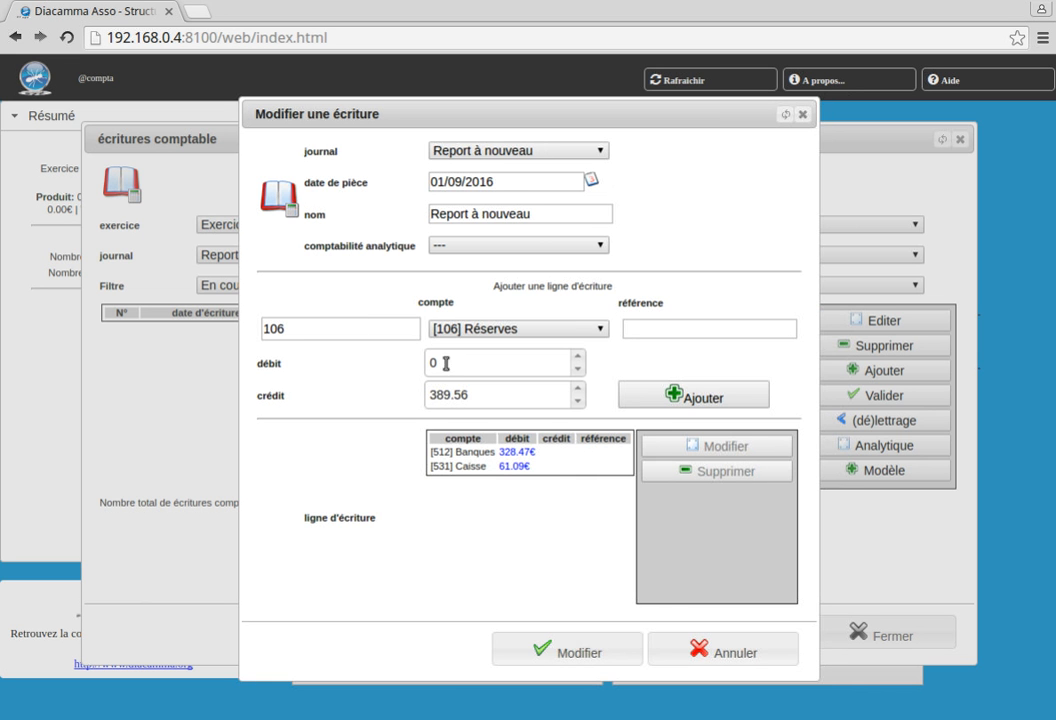
click(693, 397)
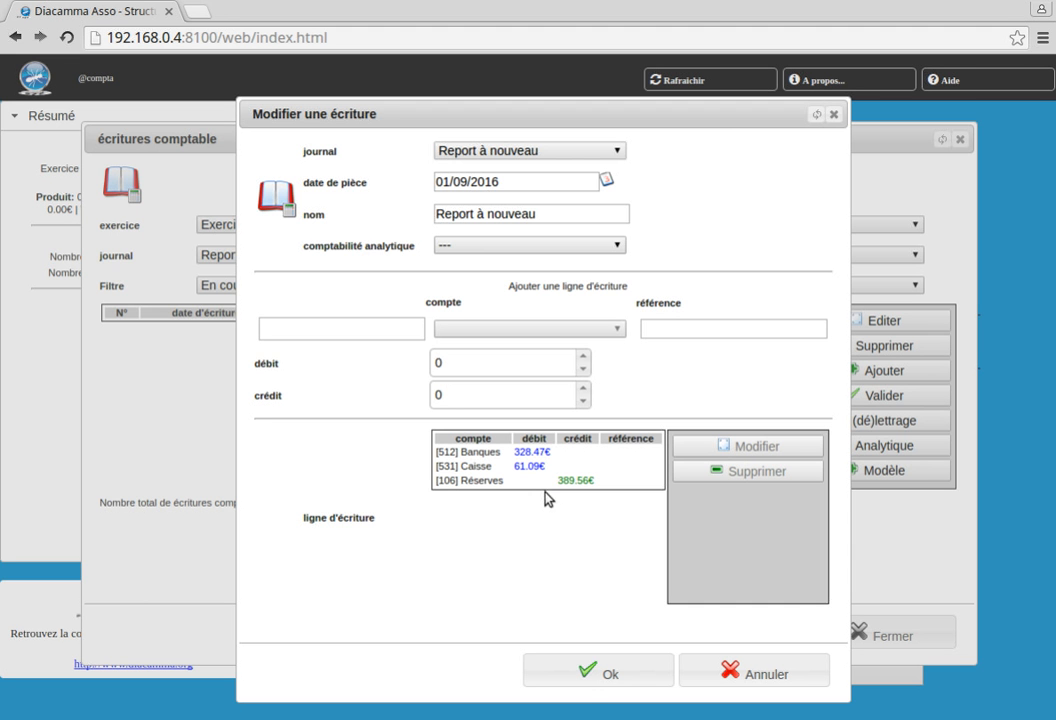
- Save and validate the Report à nouveau entry, and close the accounting entries list
click(585, 676)
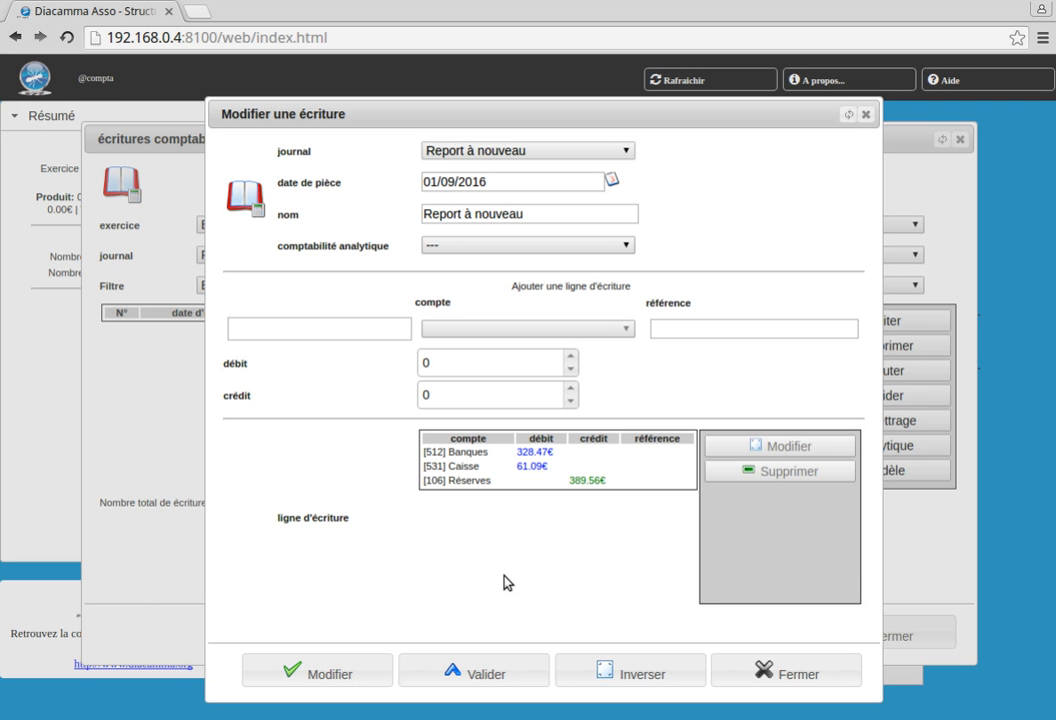
click(478, 677)
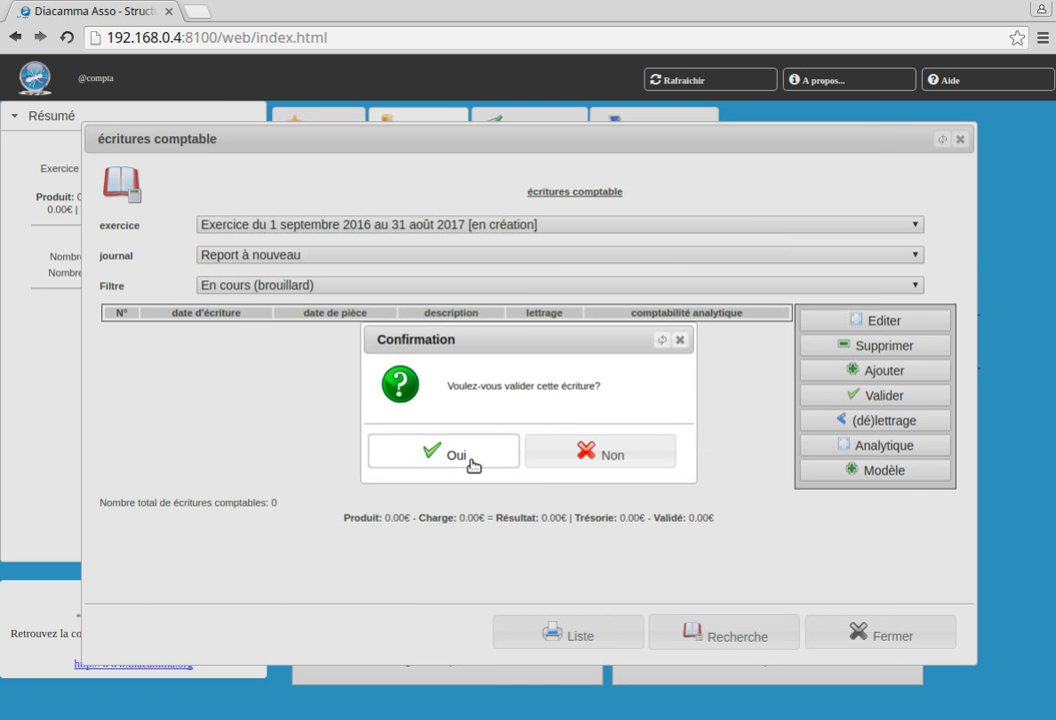
click(419, 452)
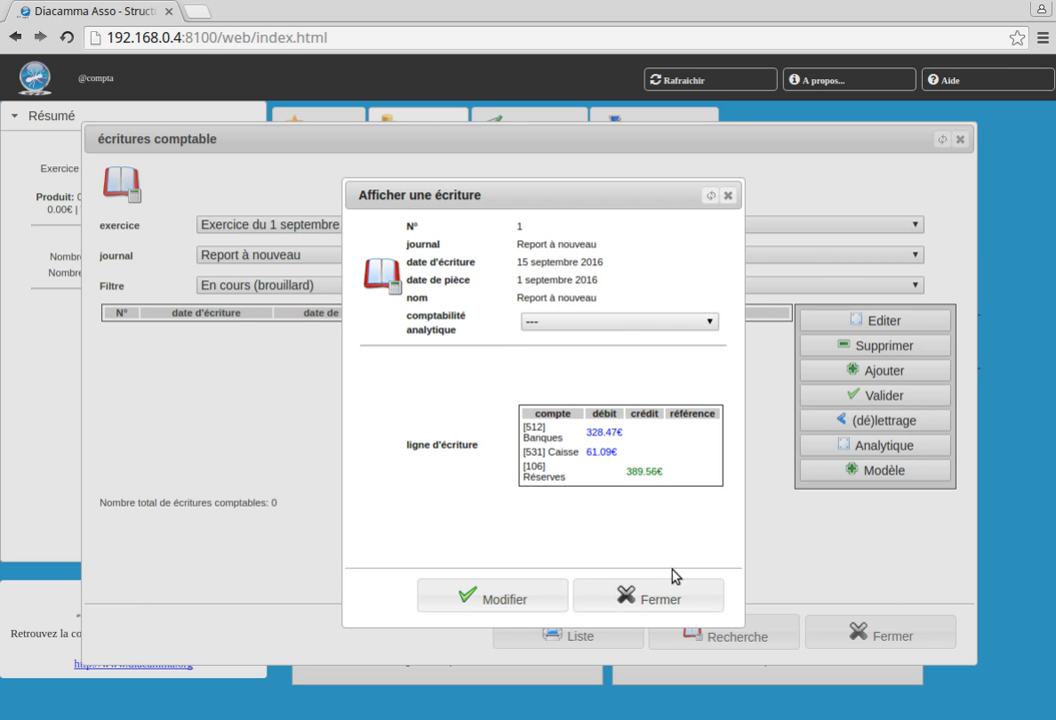
click(678, 600)
click(905, 630)
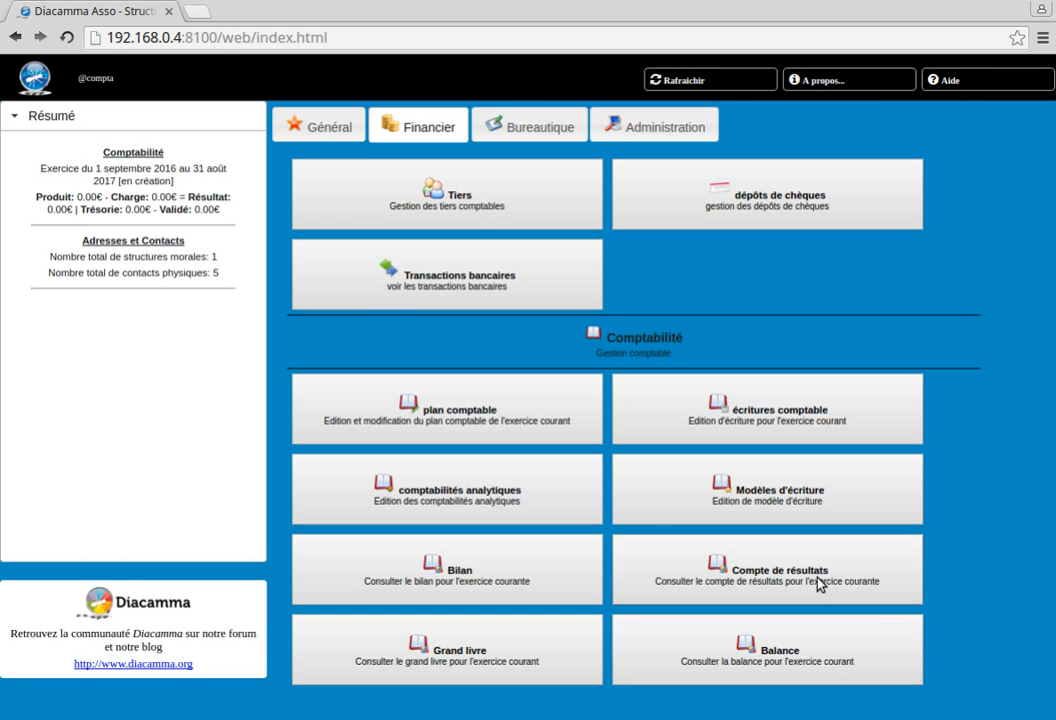
- Check the Actif and Capitaux accounts in the chart of accounts for the carried-forward balances
click(430, 445)
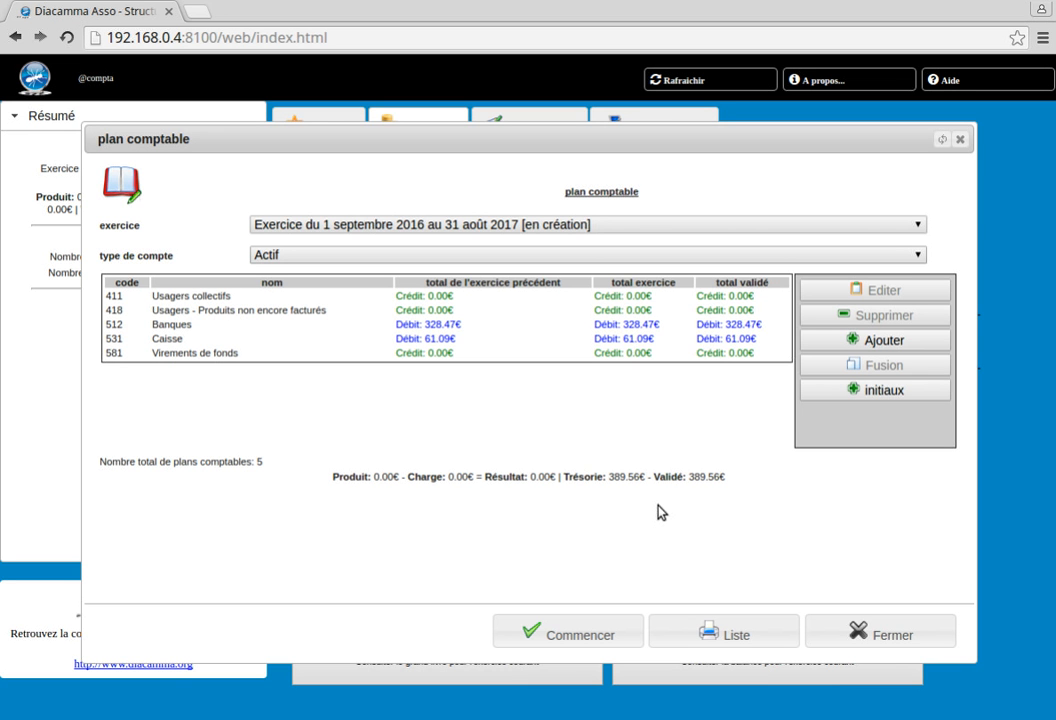
click(286, 257)
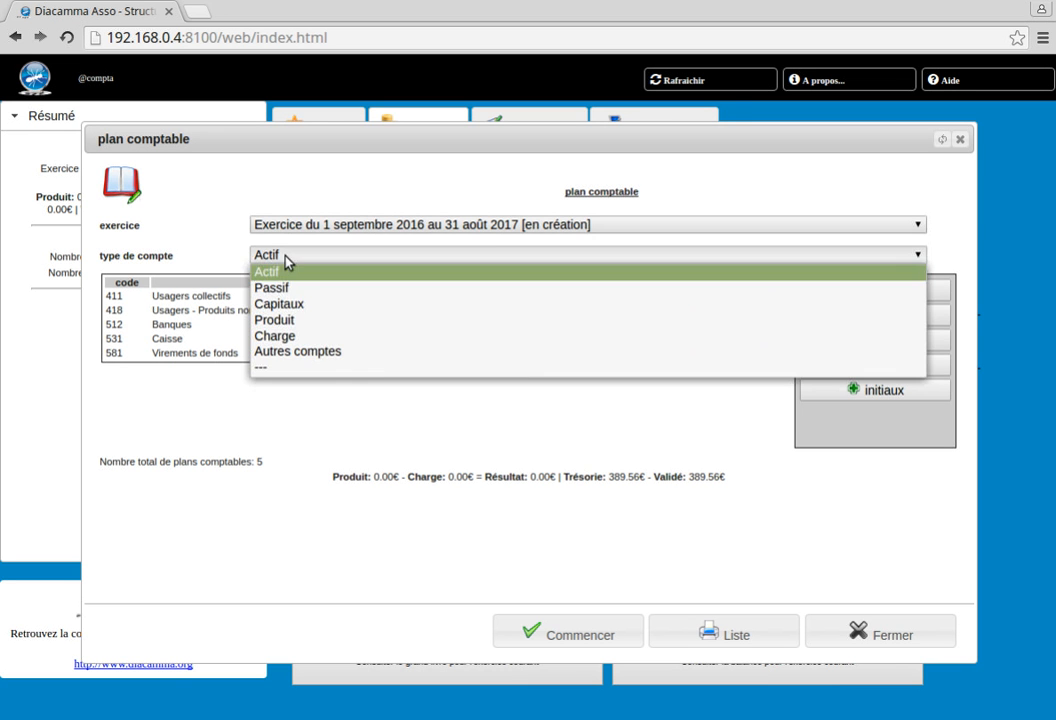
click(280, 303)
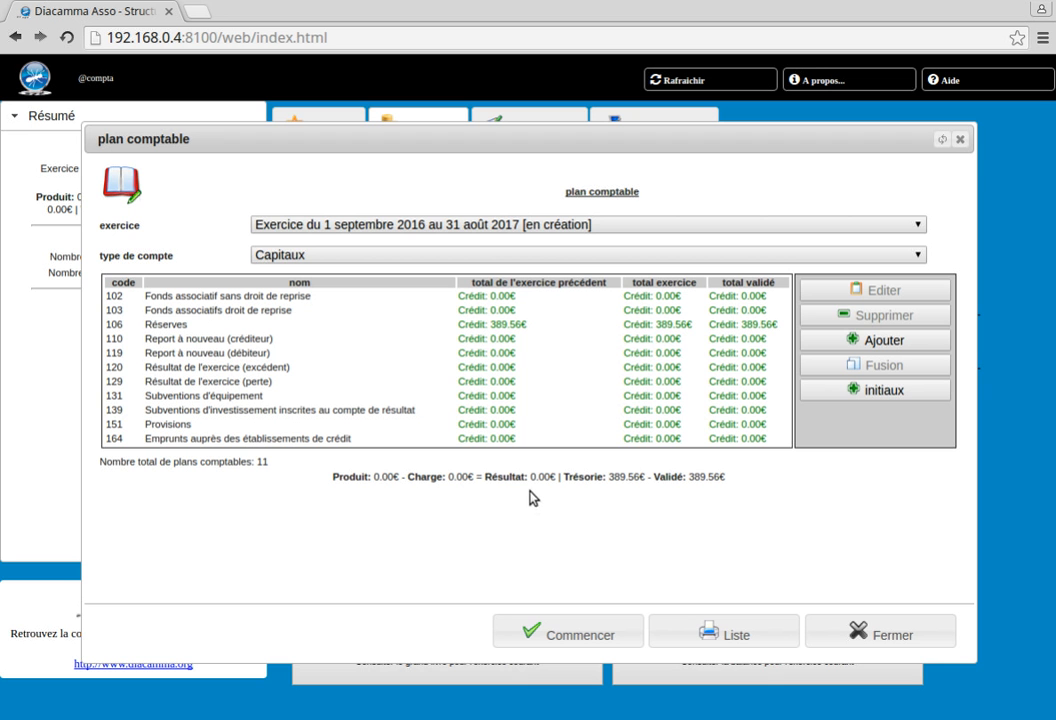
- Start the fiscal year from 1 septembre 2016 to 31 août 2017 and close the chart of accounts
click(528, 628)
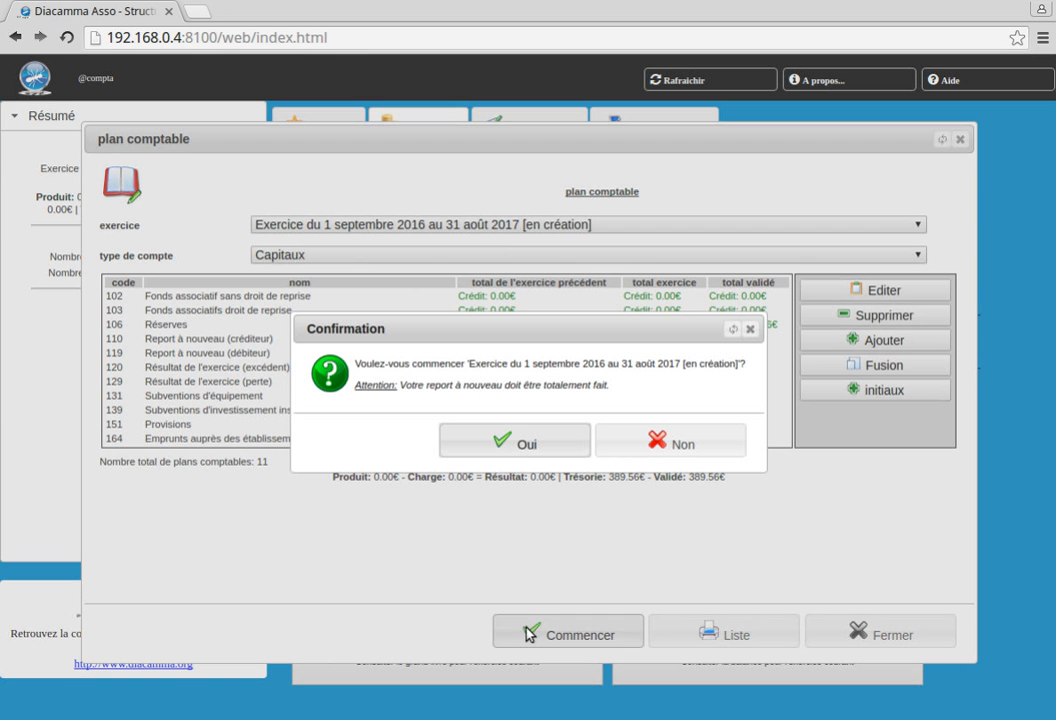
click(516, 451)
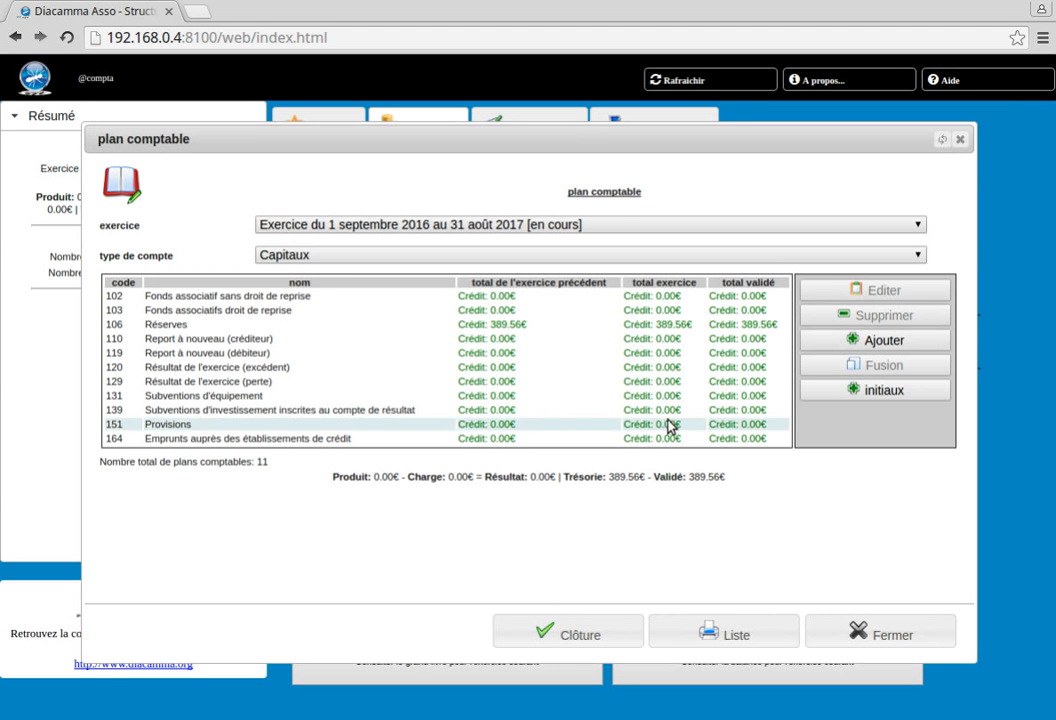
click(867, 645)
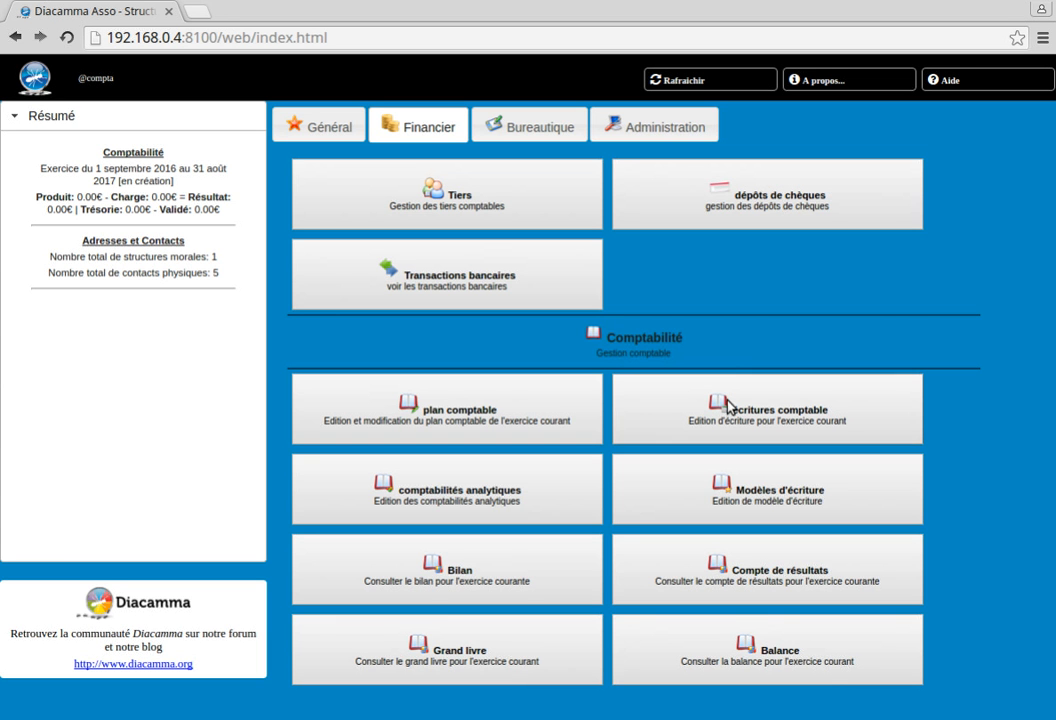
- Create an accounting entry named "Achat de timbre" in the Achats journal of the current fiscal year
click(729, 405)
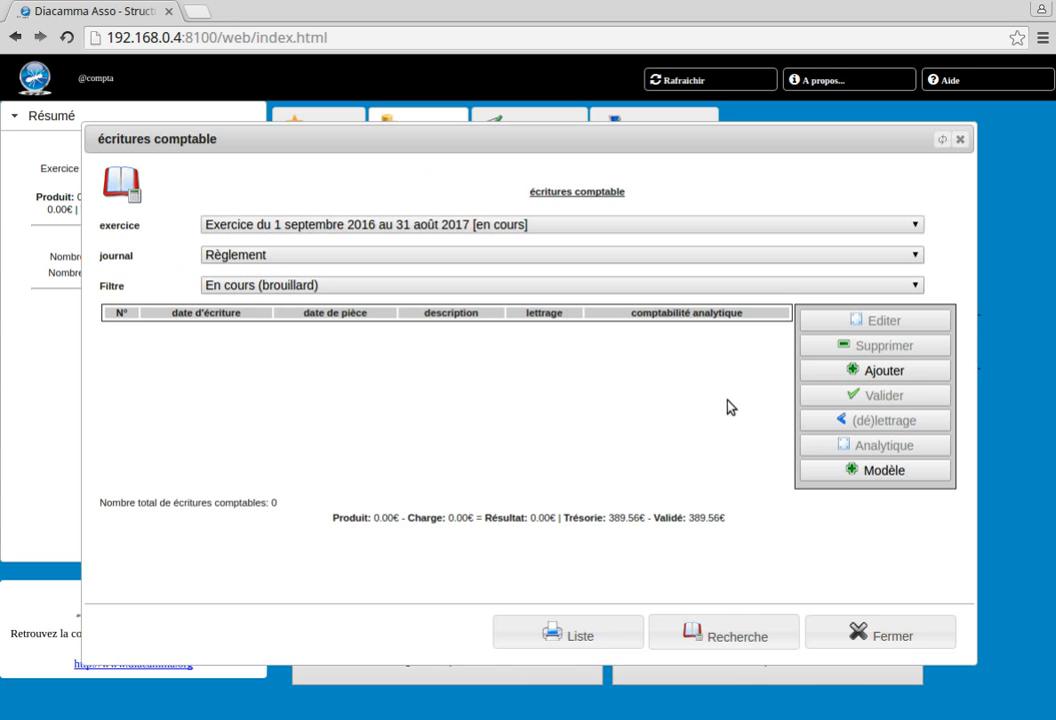
click(340, 259)
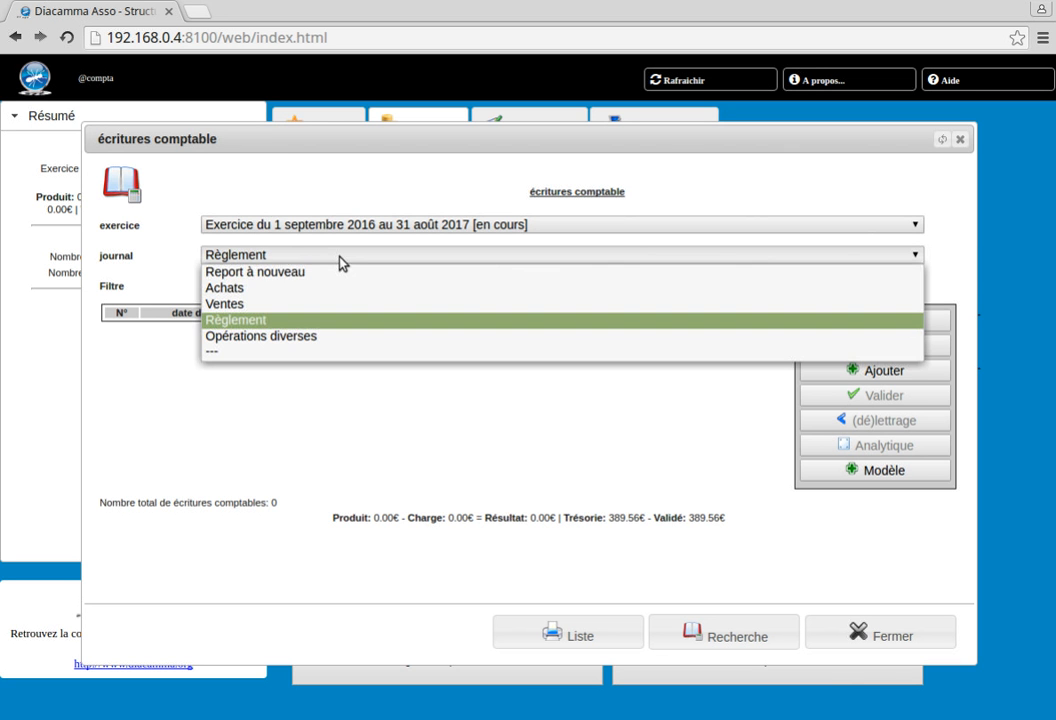
click(245, 288)
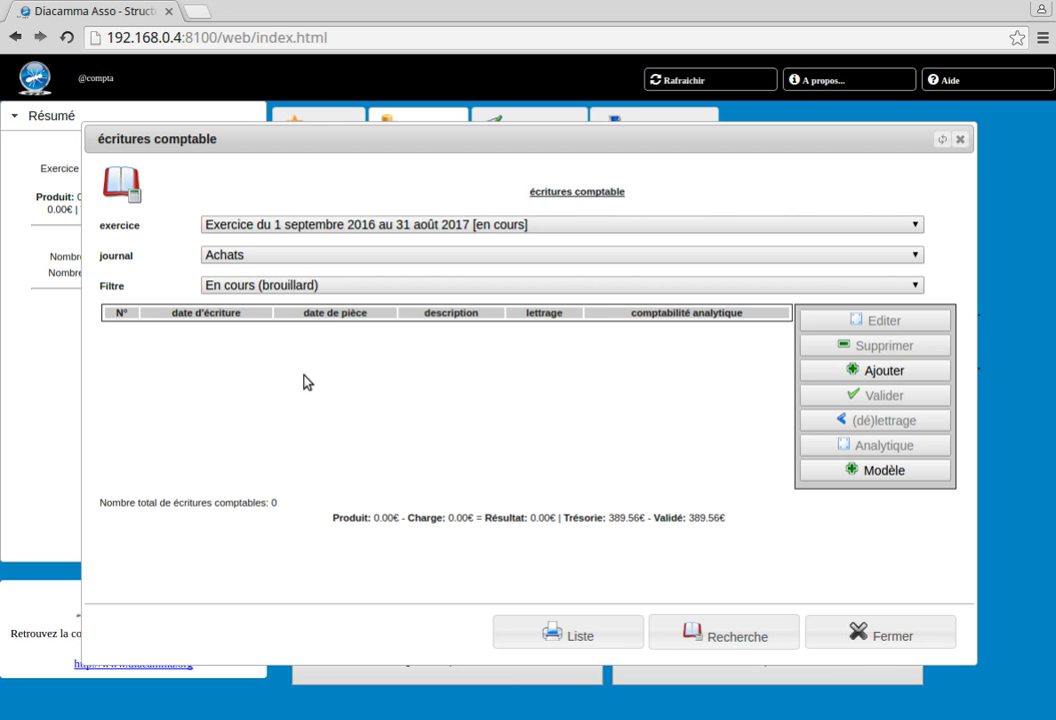
click(836, 372)
click(577, 391)
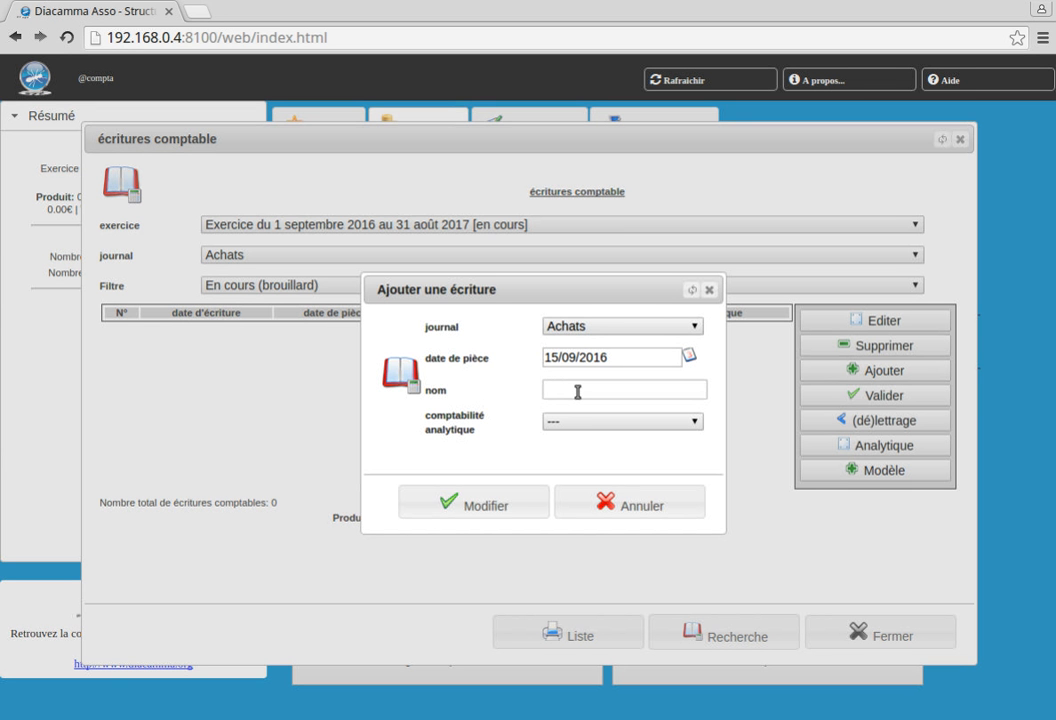
text(Achat de timbre)
click(471, 500)
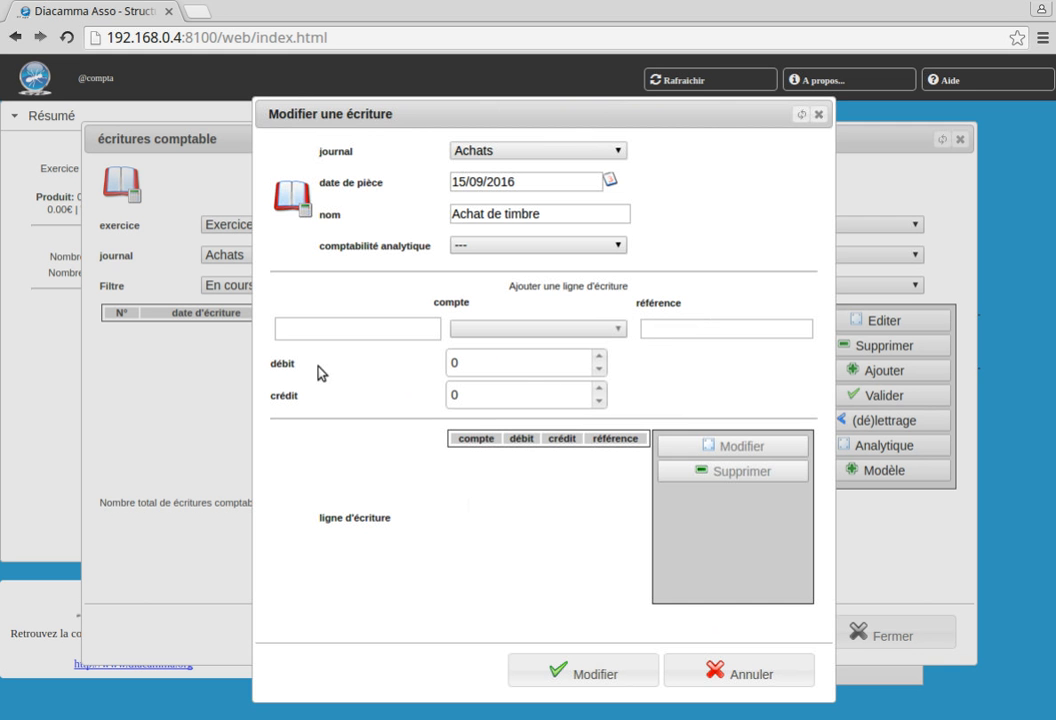
- Add an entry line for account 626 Frais postaux et télécommunications with a debit of 8
text(6)
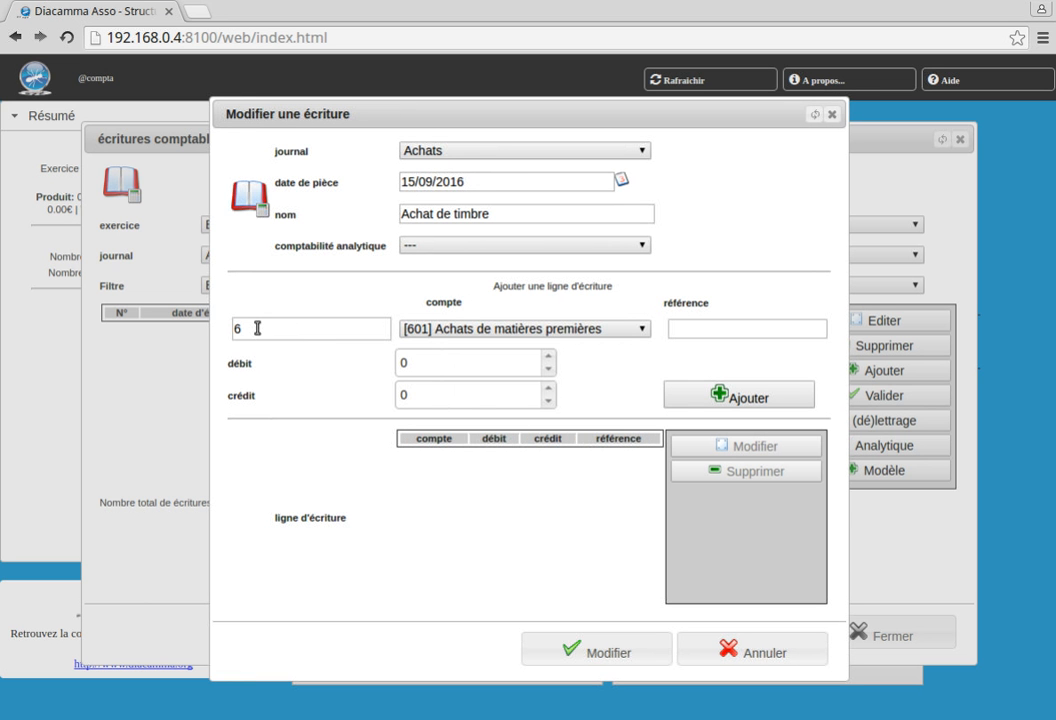
click(468, 329)
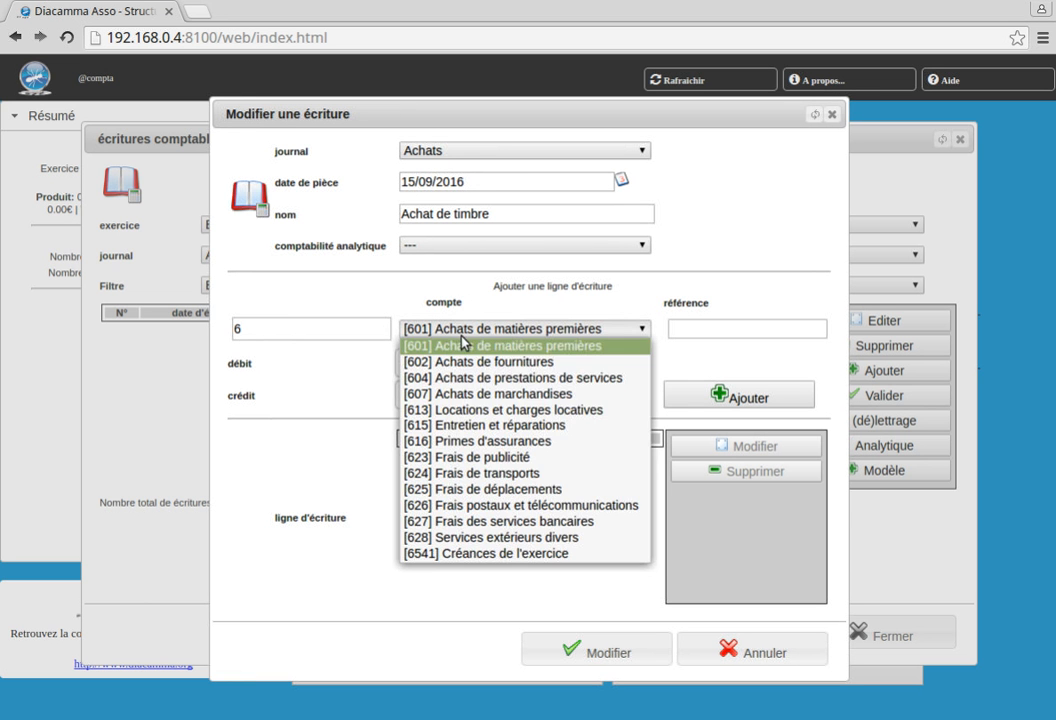
click(513, 507)
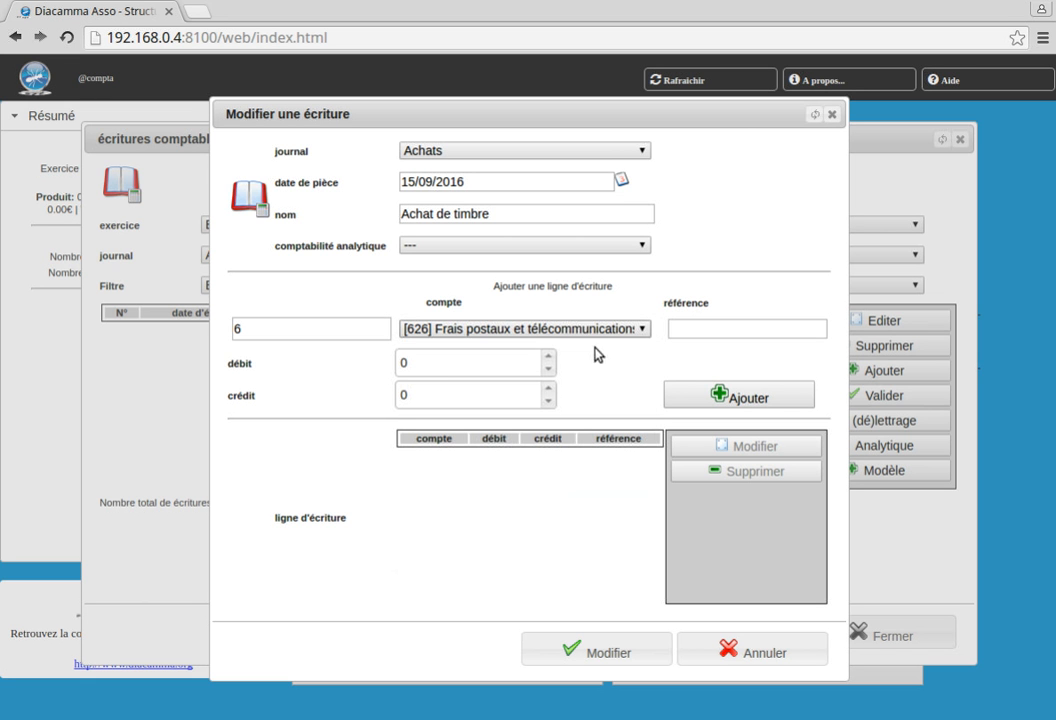
double_click(432, 360)
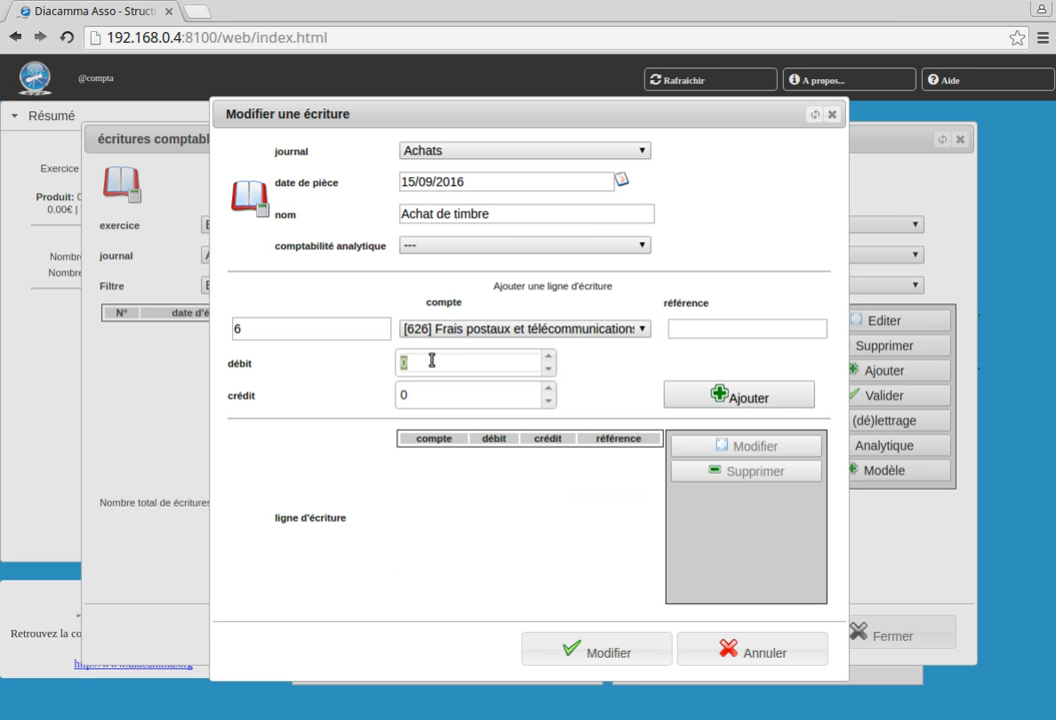
text(8)
key(Tab)
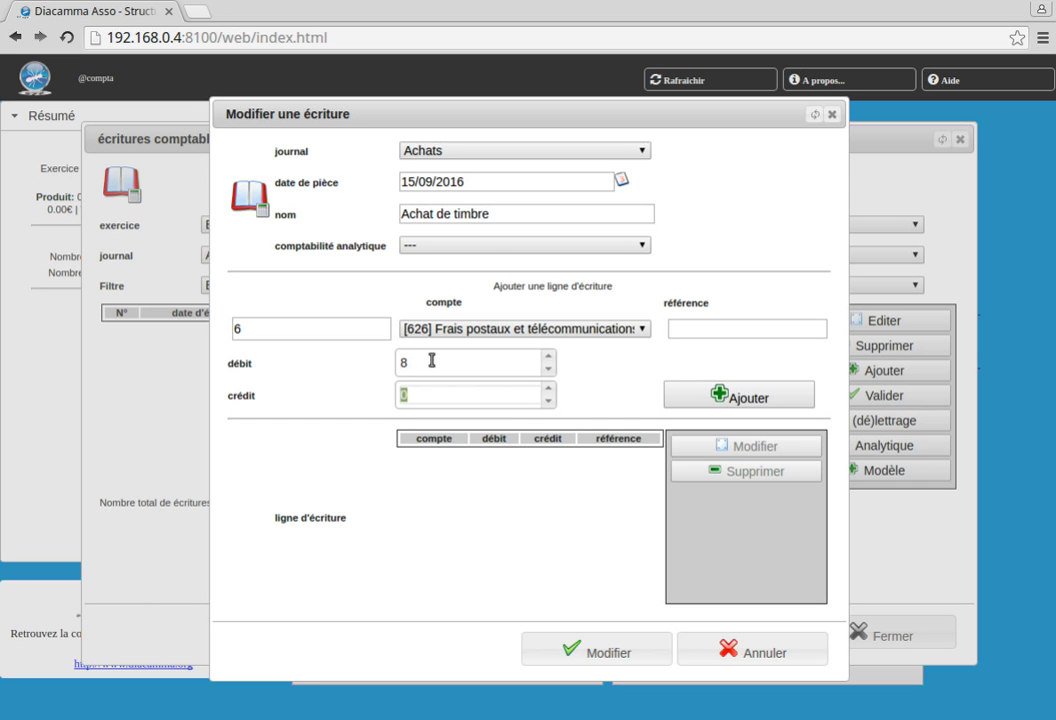
click(711, 397)
- Add a balancing line for account 401 Fournisseurs collectif with a credit of 8, and save the purchase entry
click(237, 333)
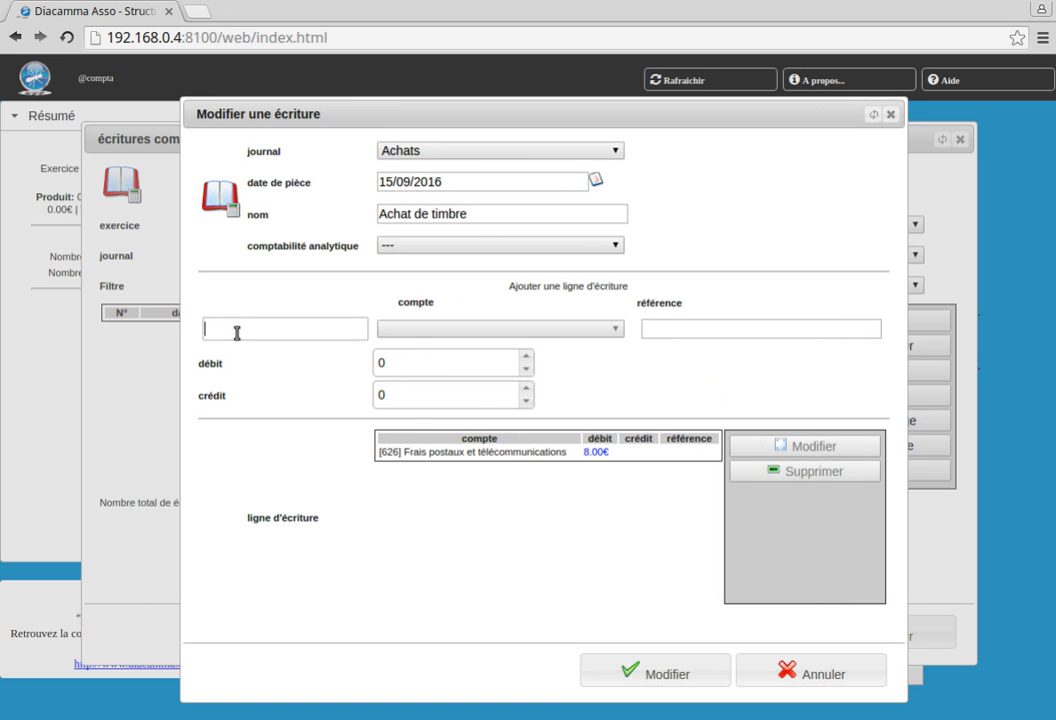
text(401)
key(Tab)
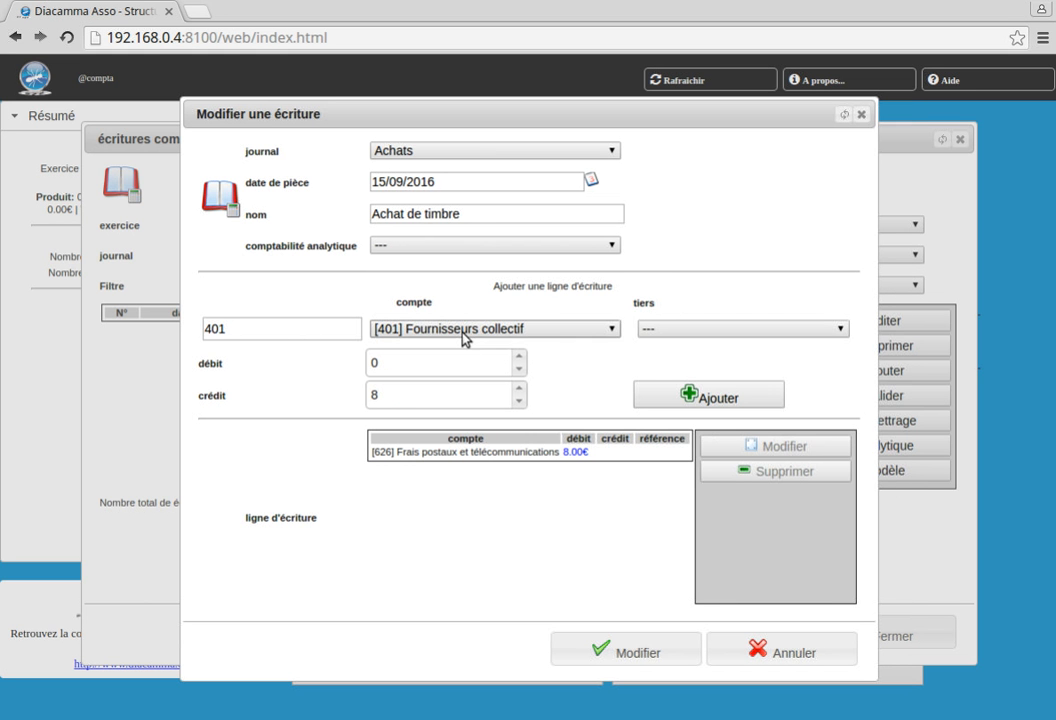
click(718, 398)
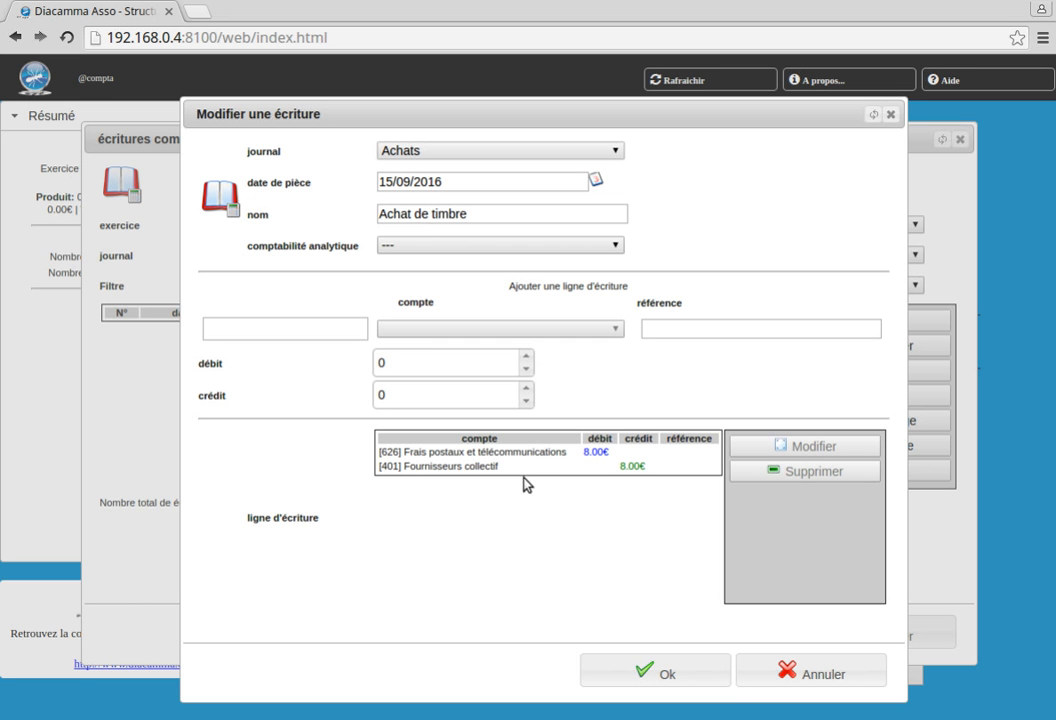
click(698, 681)
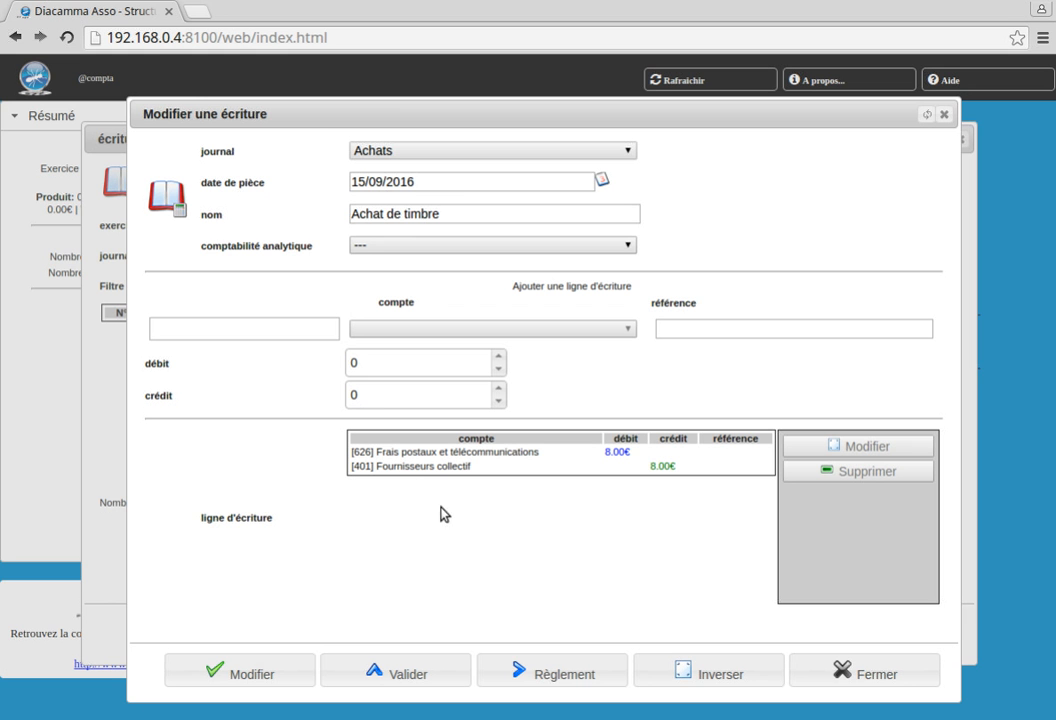
- Create the settlement entry for the stamp purchase, adding a line for account 531 Caisse with a credit of 8
click(548, 675)
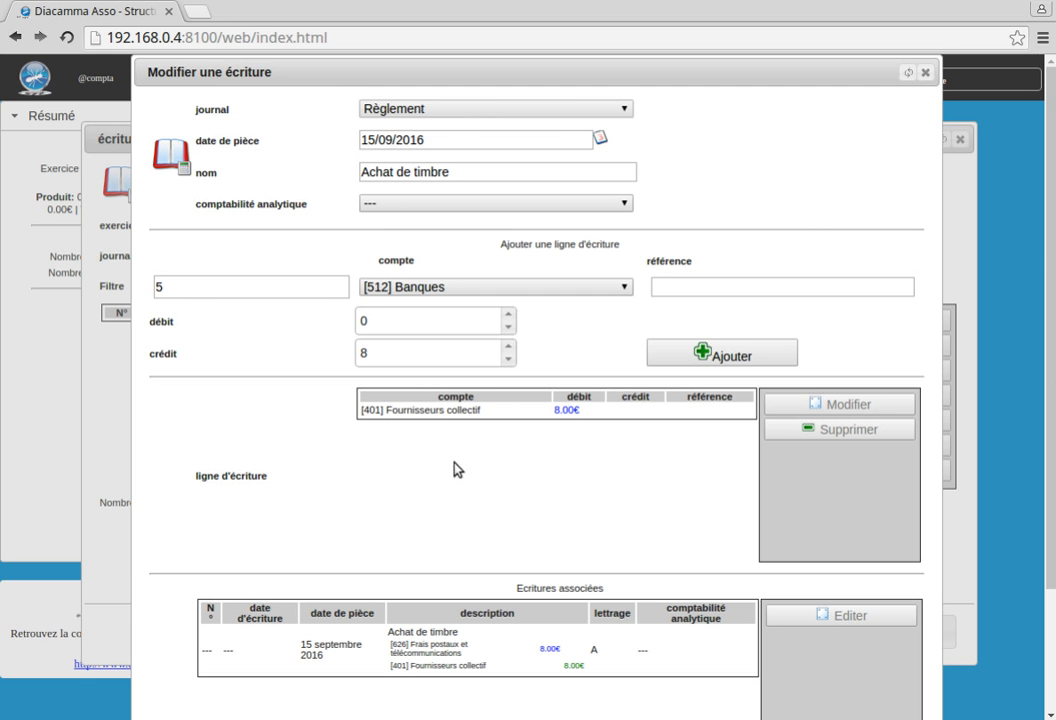
click(368, 297)
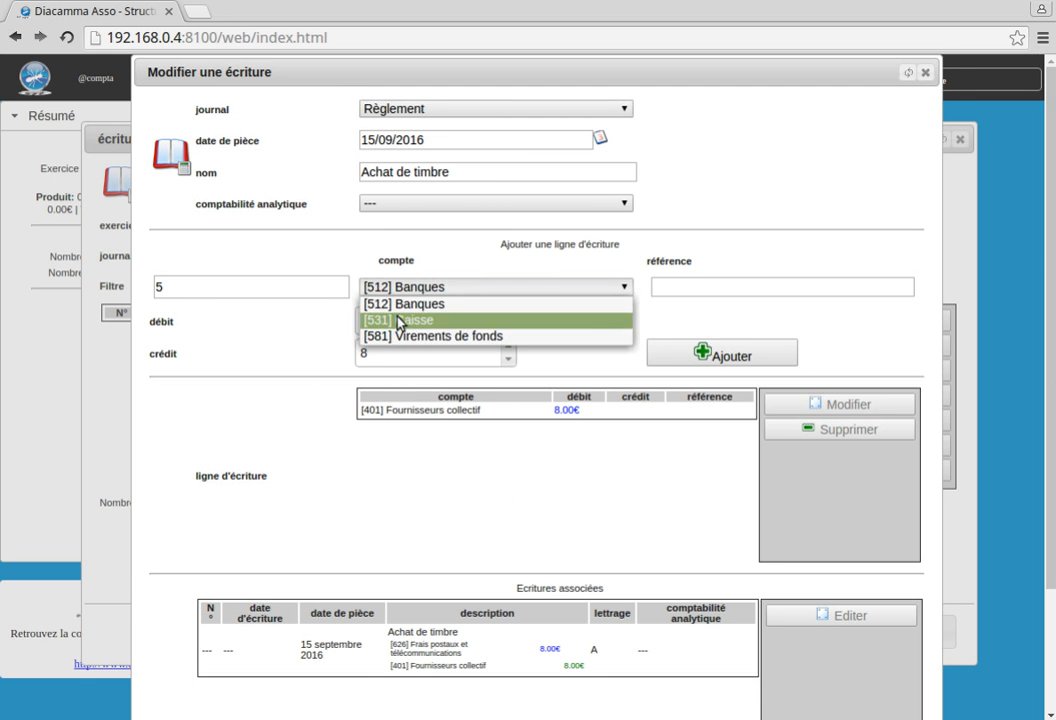
click(370, 320)
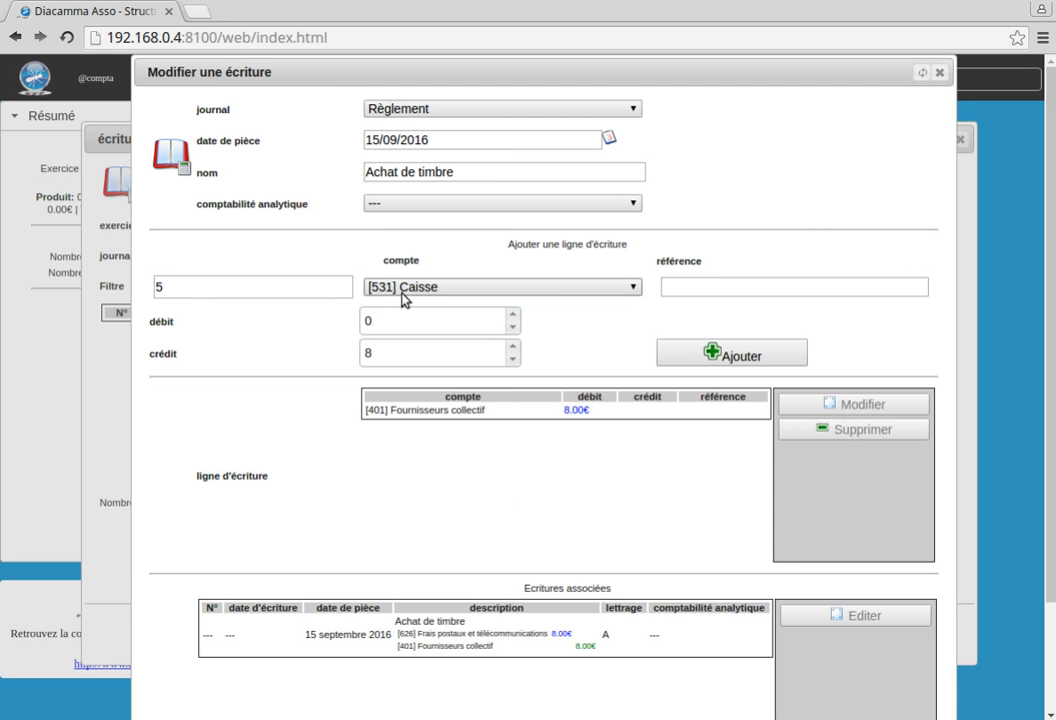
click(731, 358)
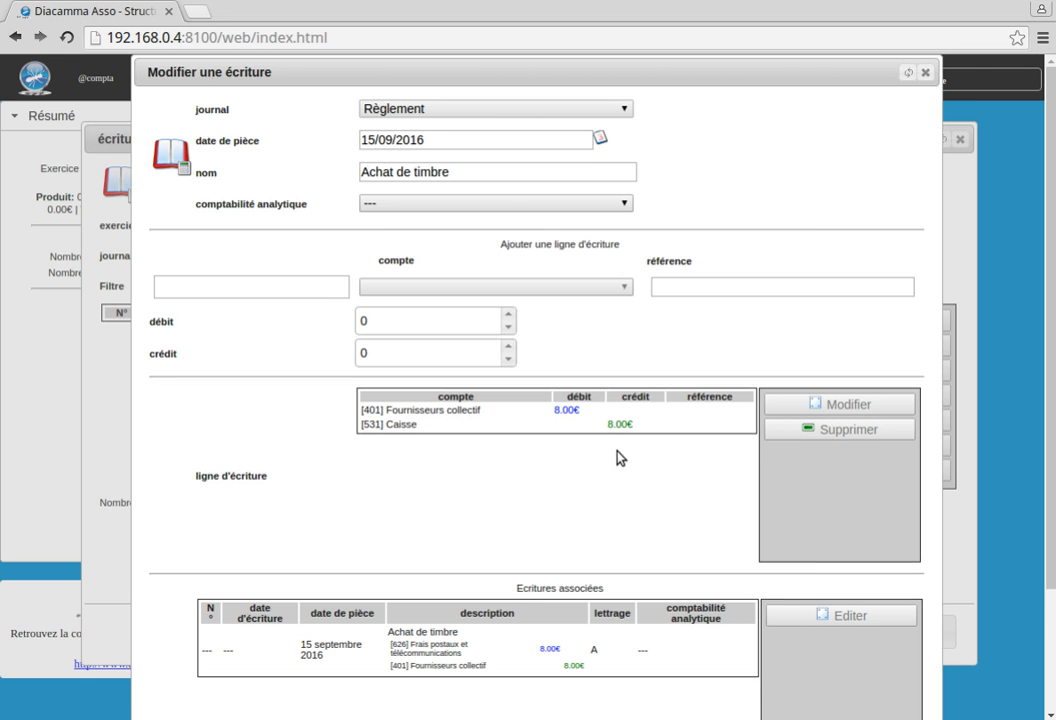
- Save the settlement entry and close it without validating
scroll(618, 465, down, 3)
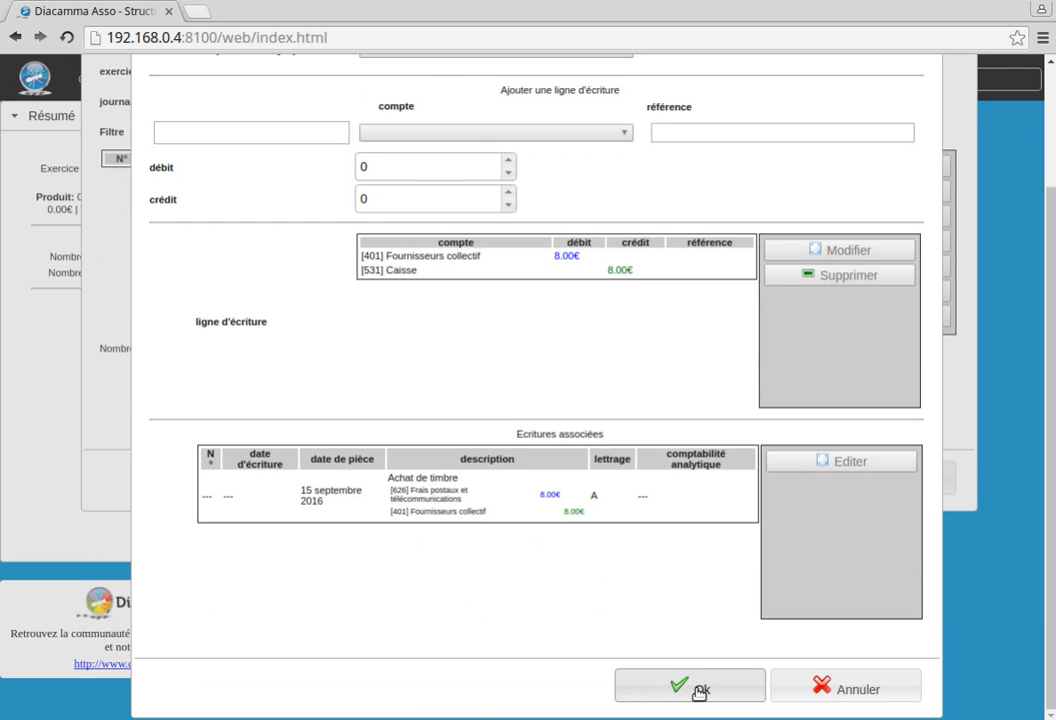
scroll(559, 625, up, 3)
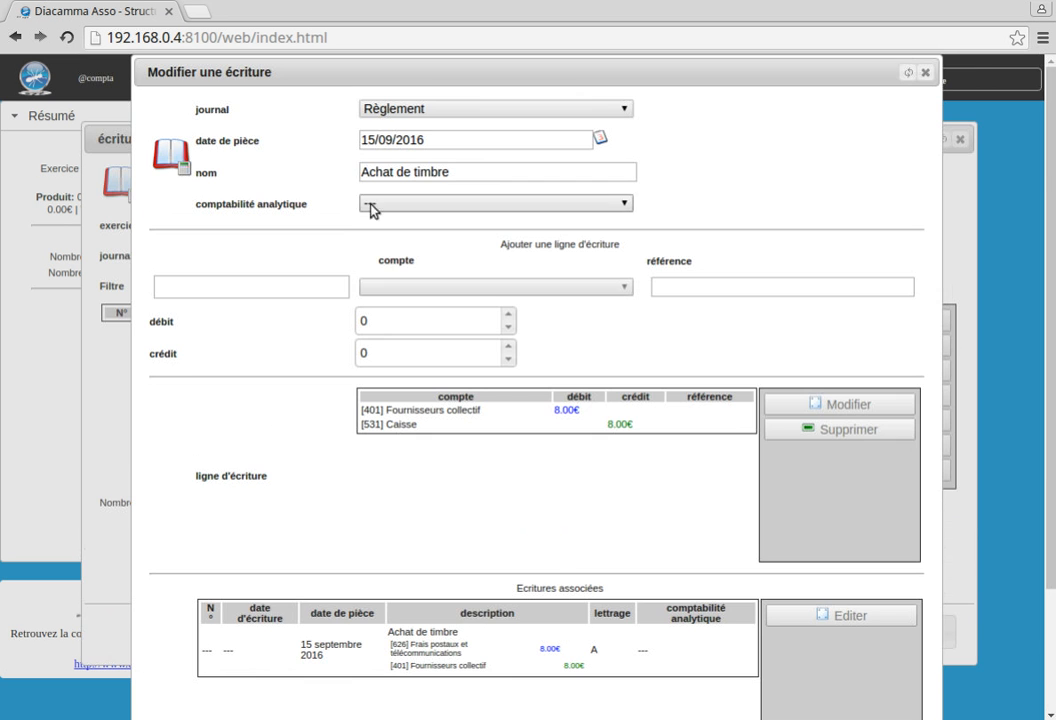
scroll(495, 535, down, 3)
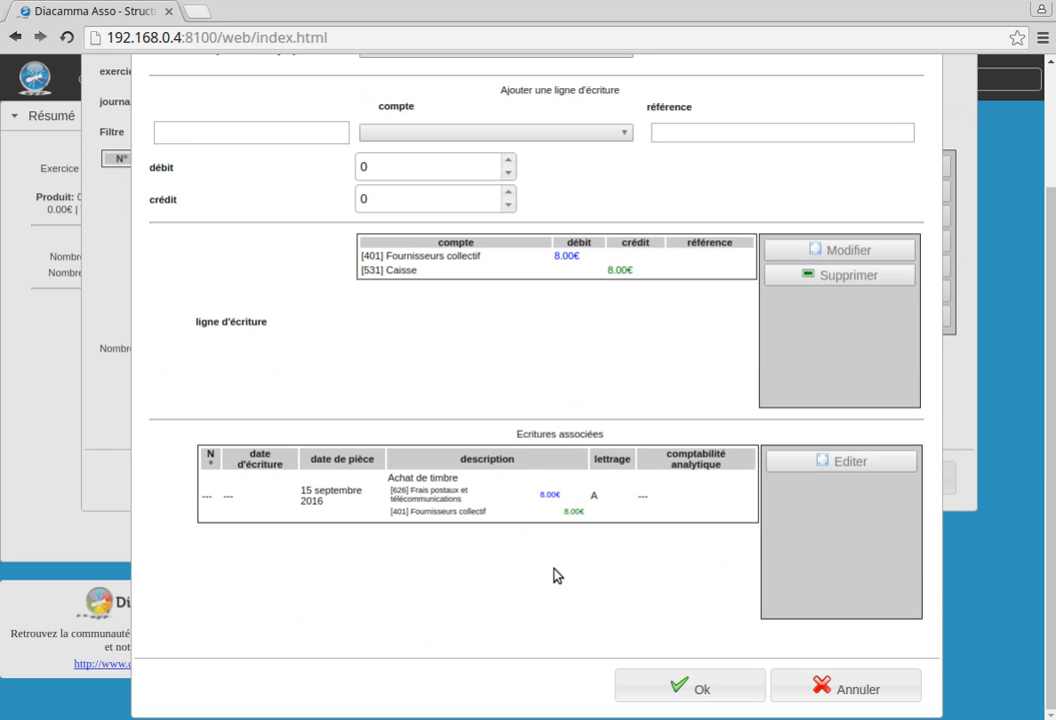
click(674, 690)
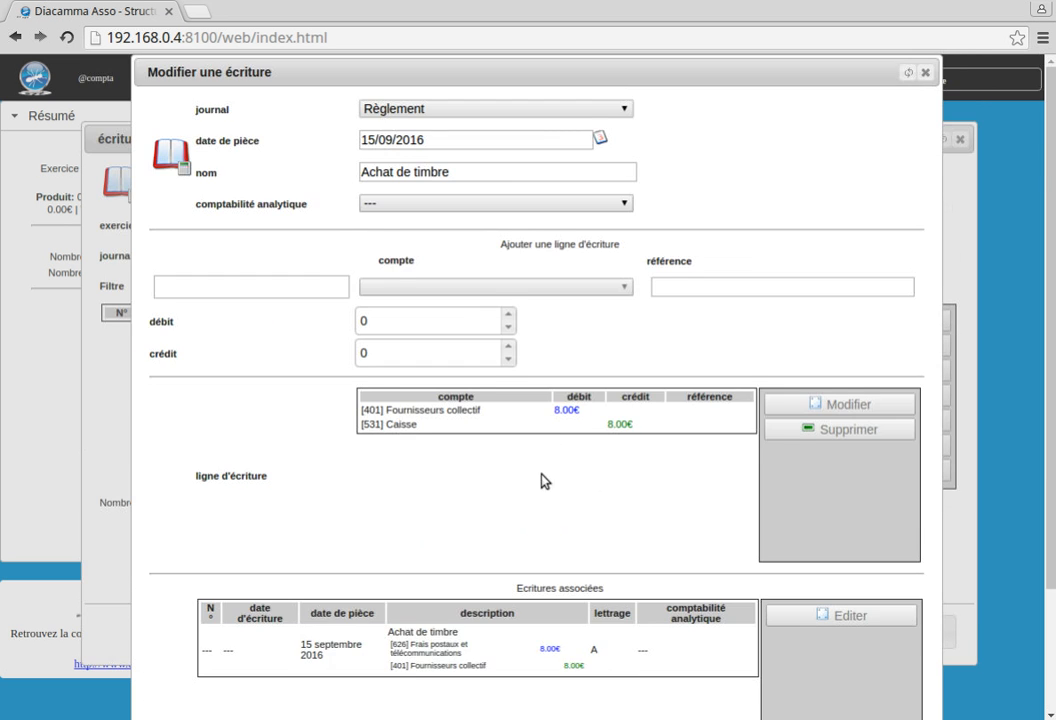
scroll(541, 481, down, 3)
scroll(541, 481, down, 1)
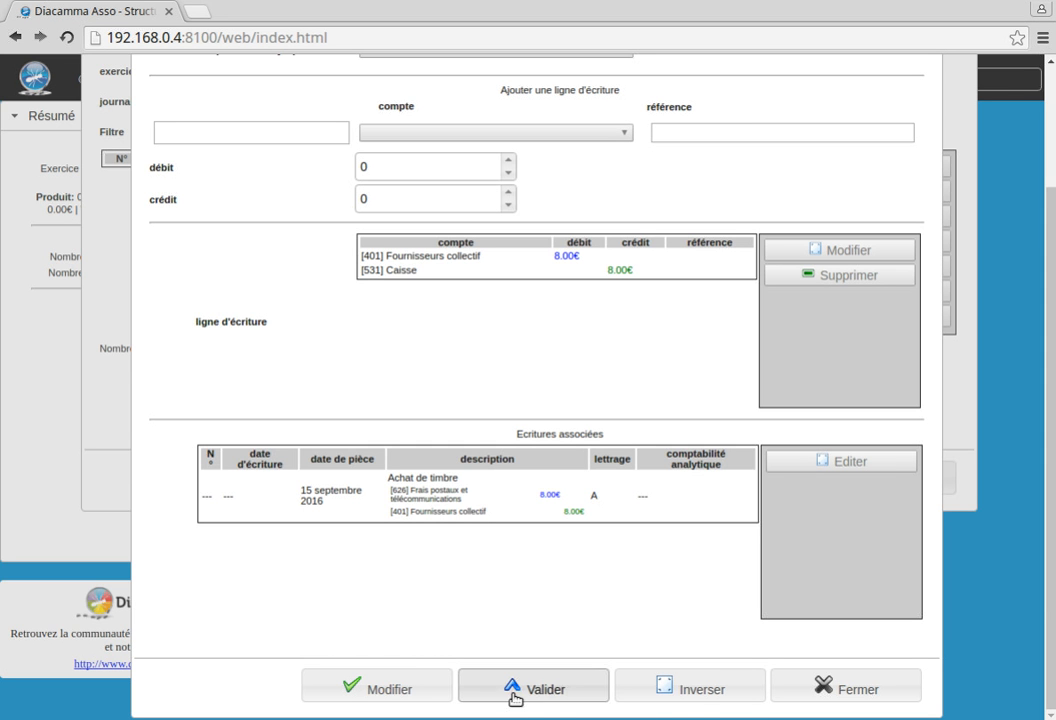
click(836, 690)
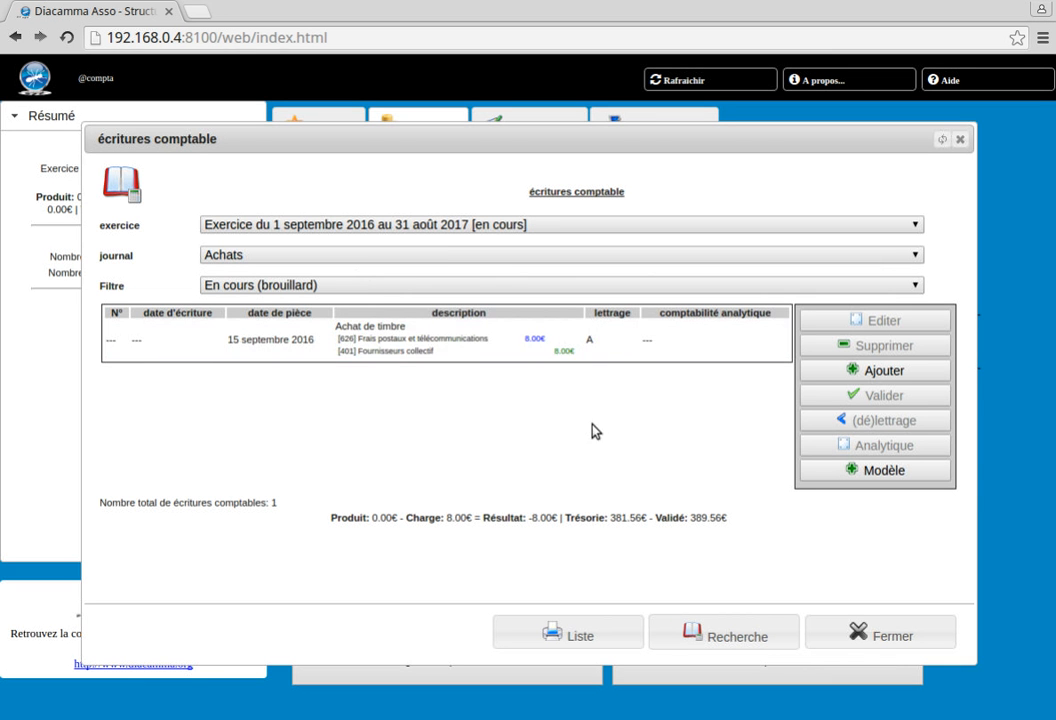
- Check the draft entries of the Règlement journal for the stamp payment, and close the accounting entries list
click(345, 256)
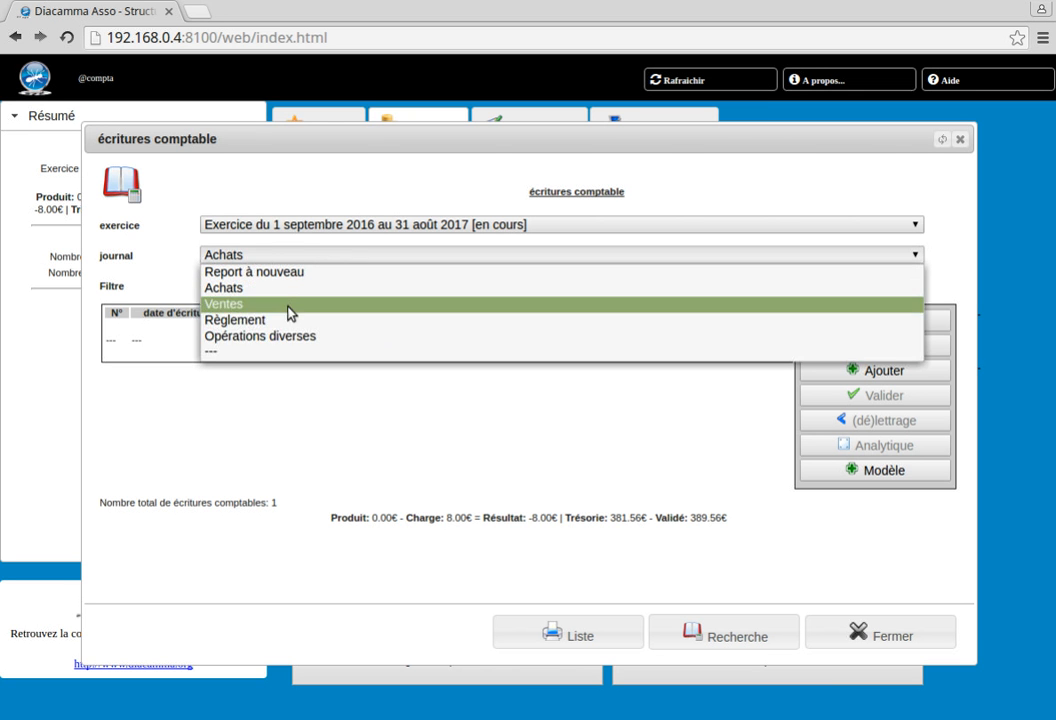
click(286, 320)
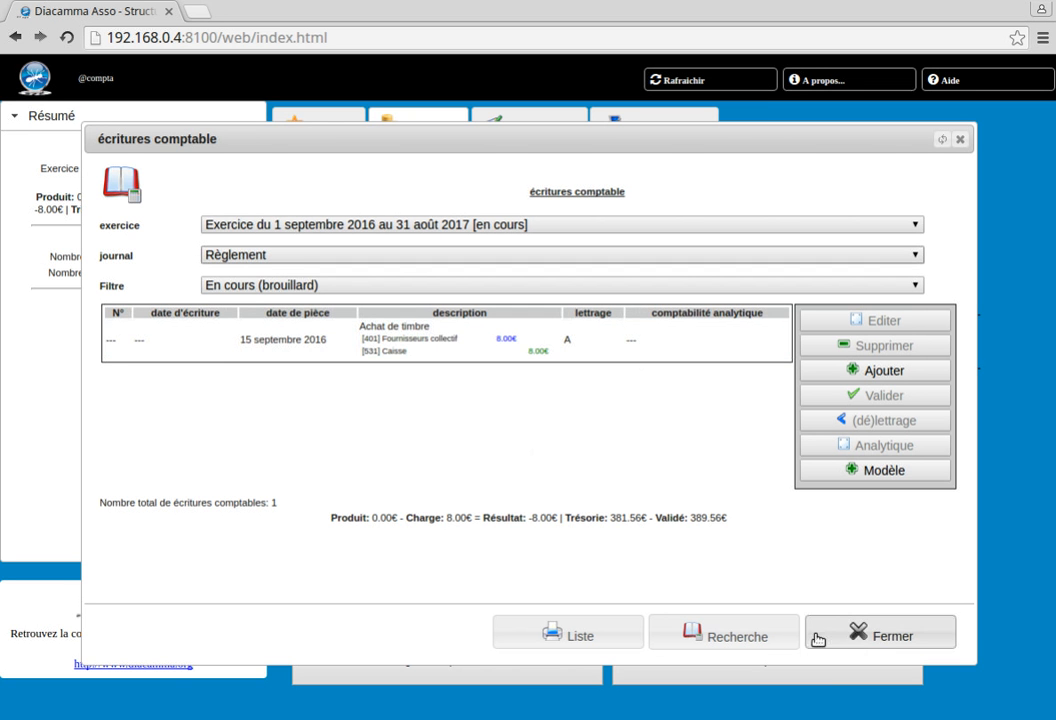
click(848, 636)
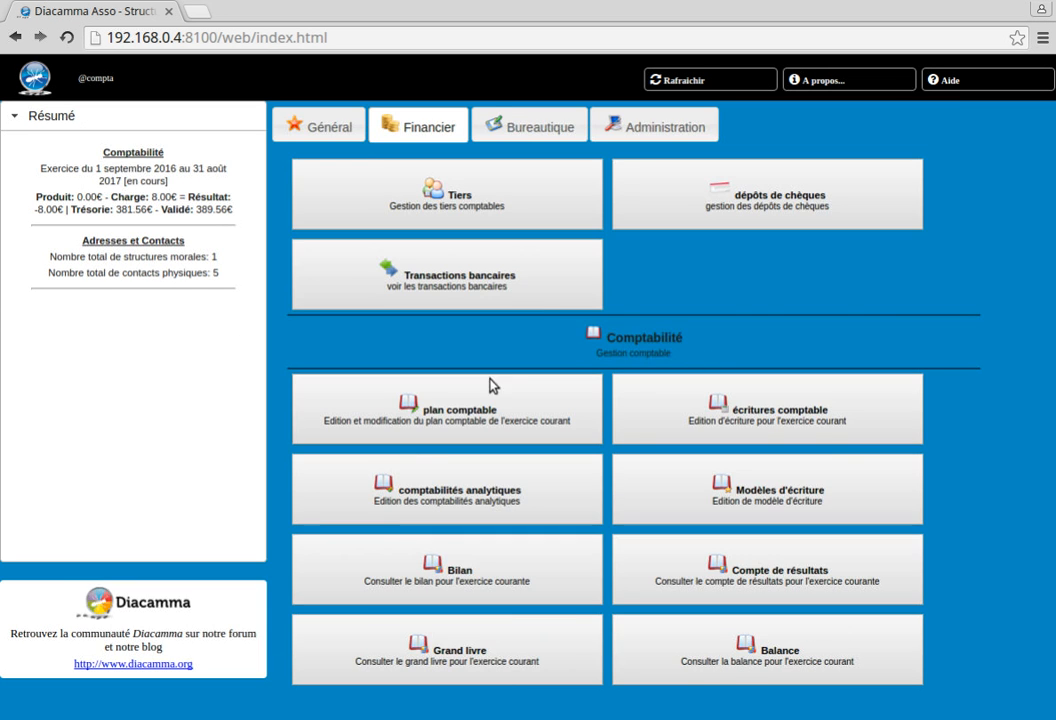
- Check the Actif and Charge account totals in the chart of accounts, and close it
click(396, 417)
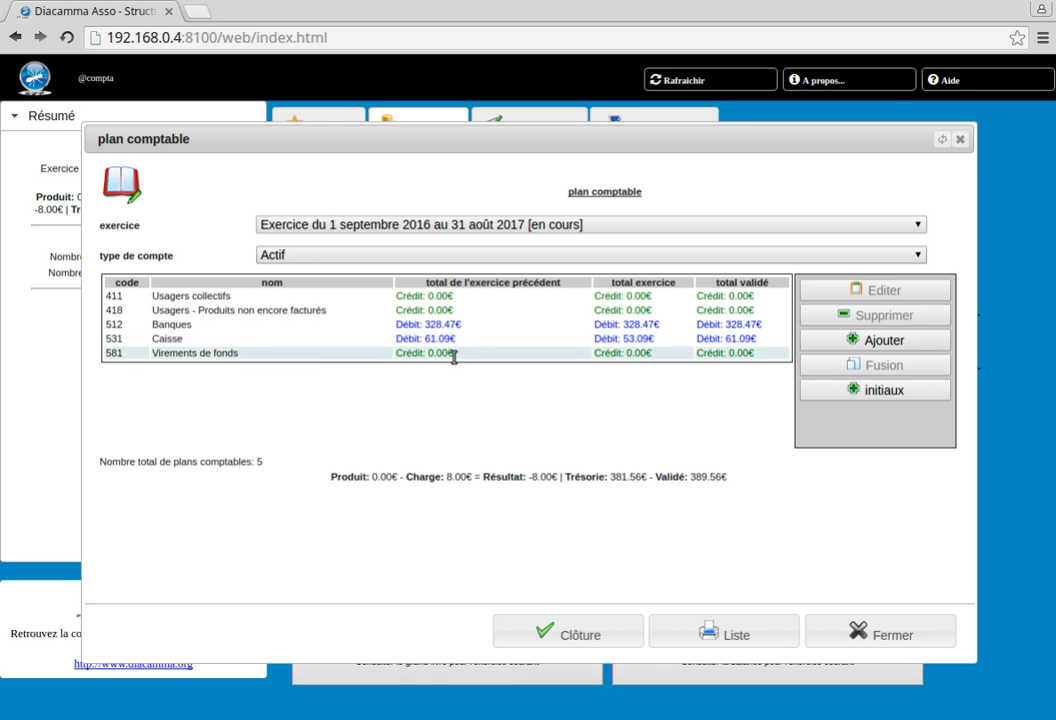
click(300, 256)
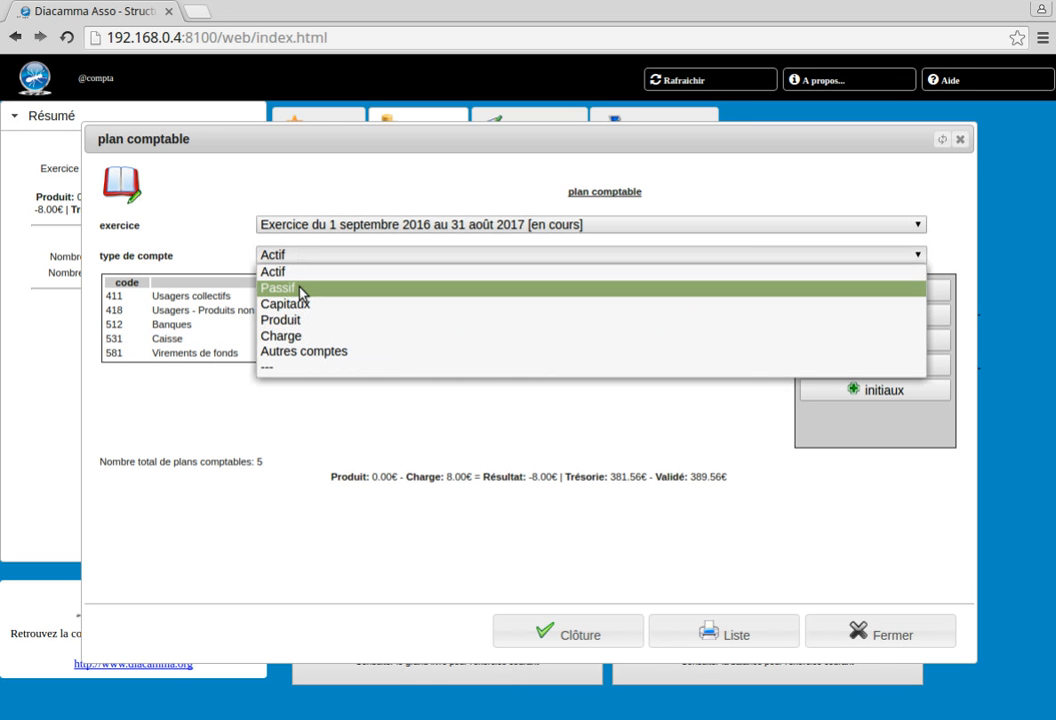
click(301, 338)
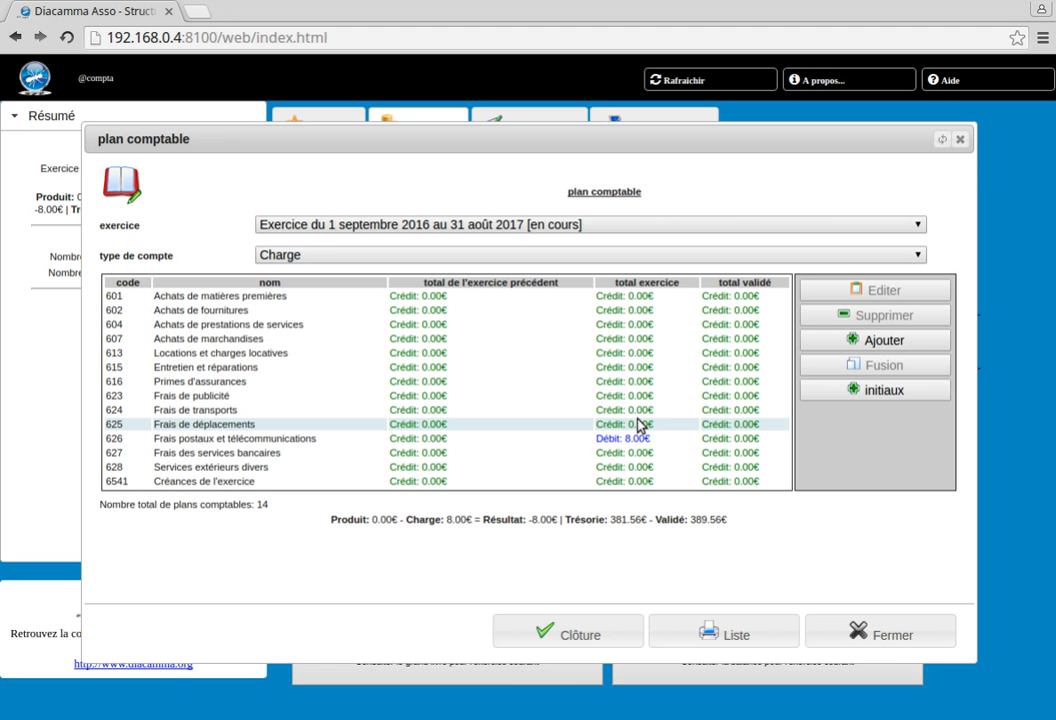
click(857, 631)
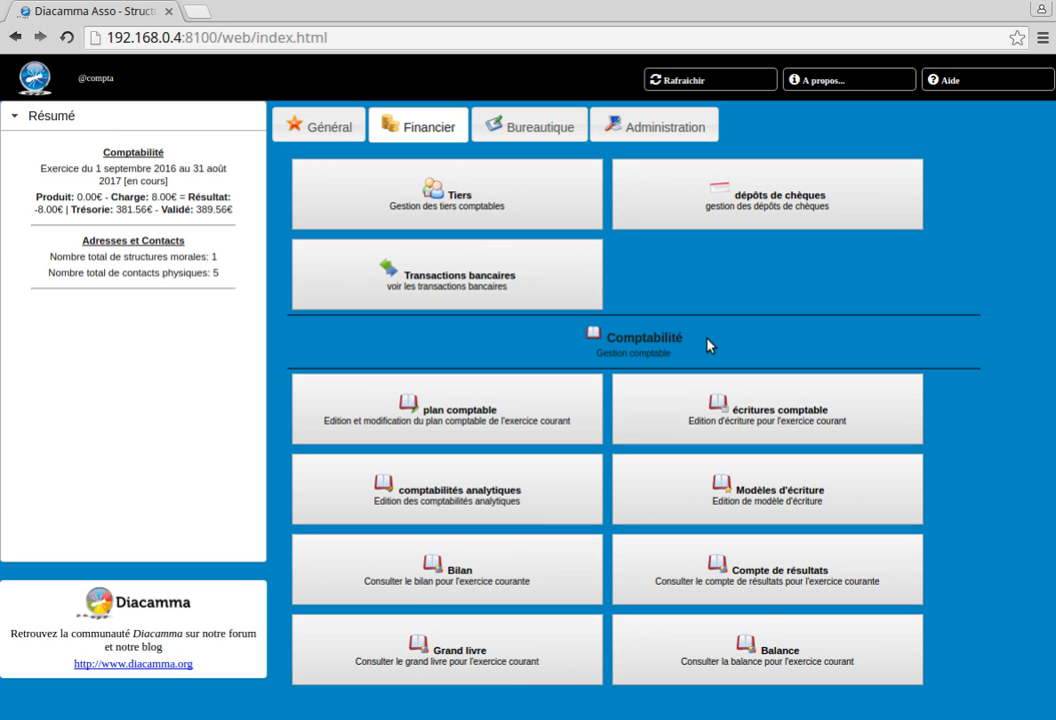
- Add the fifth contact in the generic contact list as a new accounting third party (tiers)
click(427, 196)
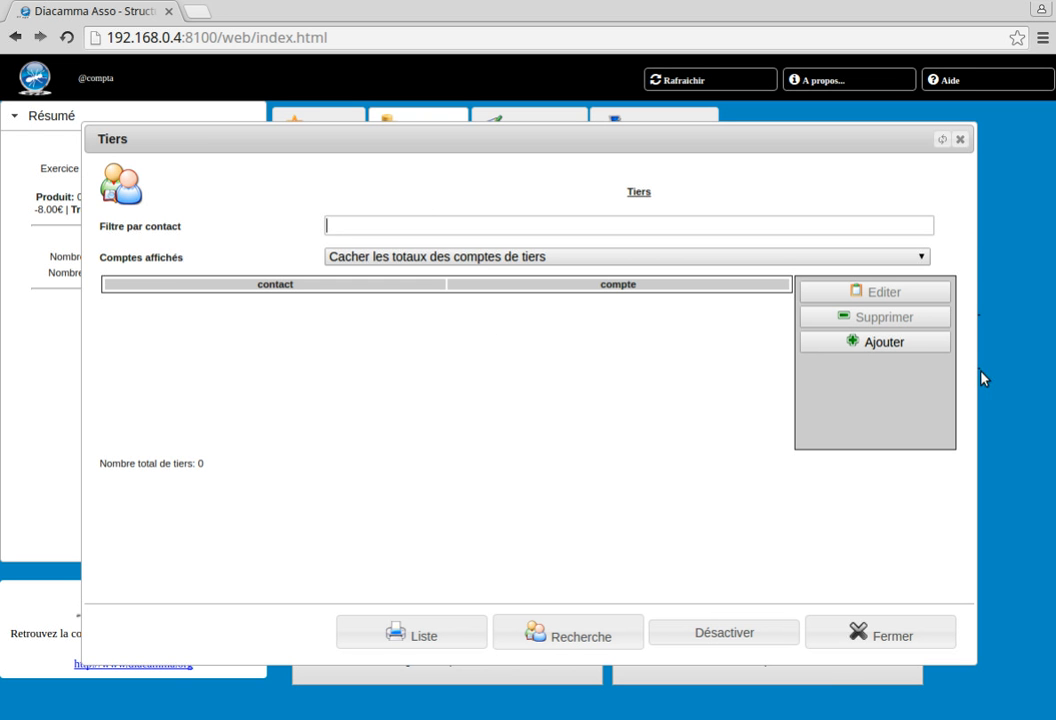
click(910, 341)
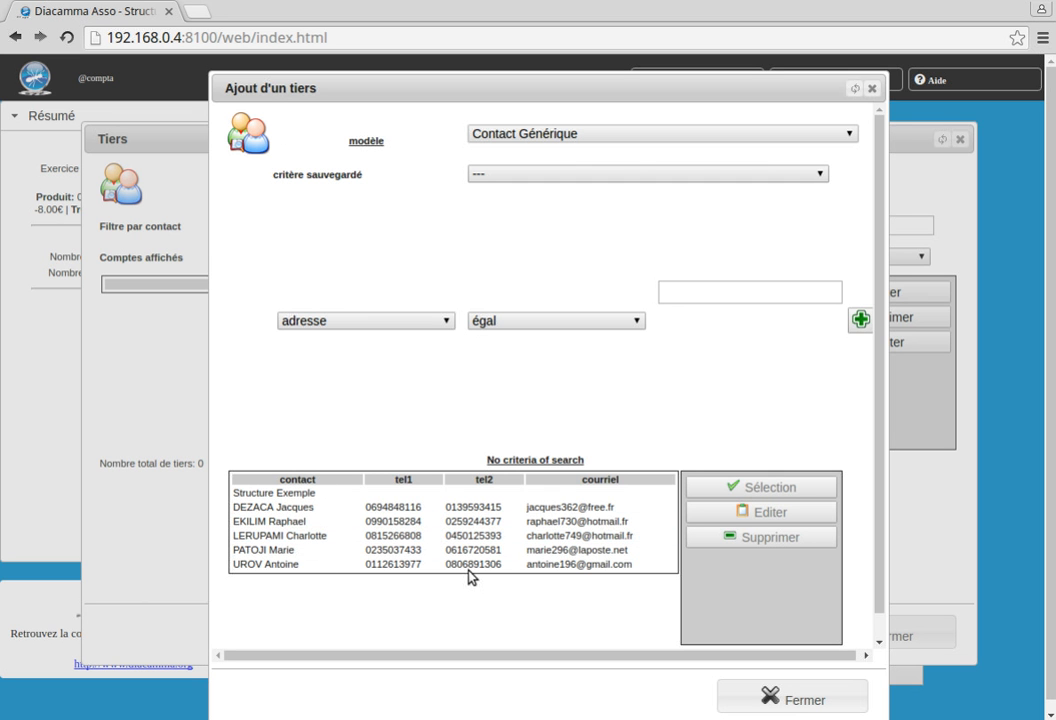
click(380, 549)
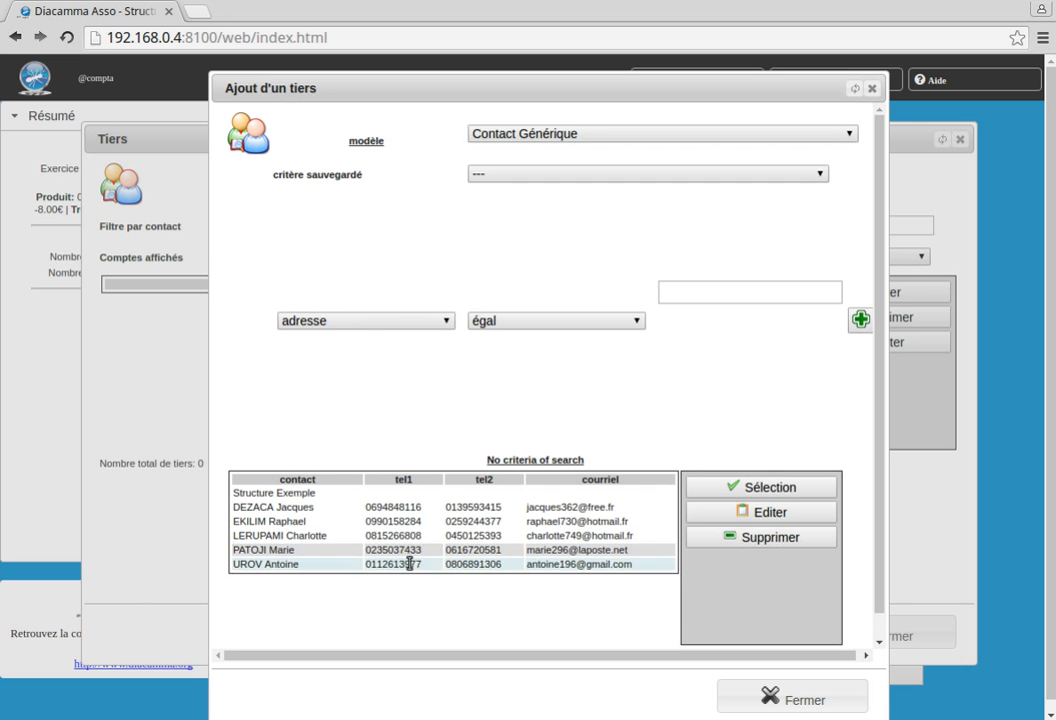
click(721, 490)
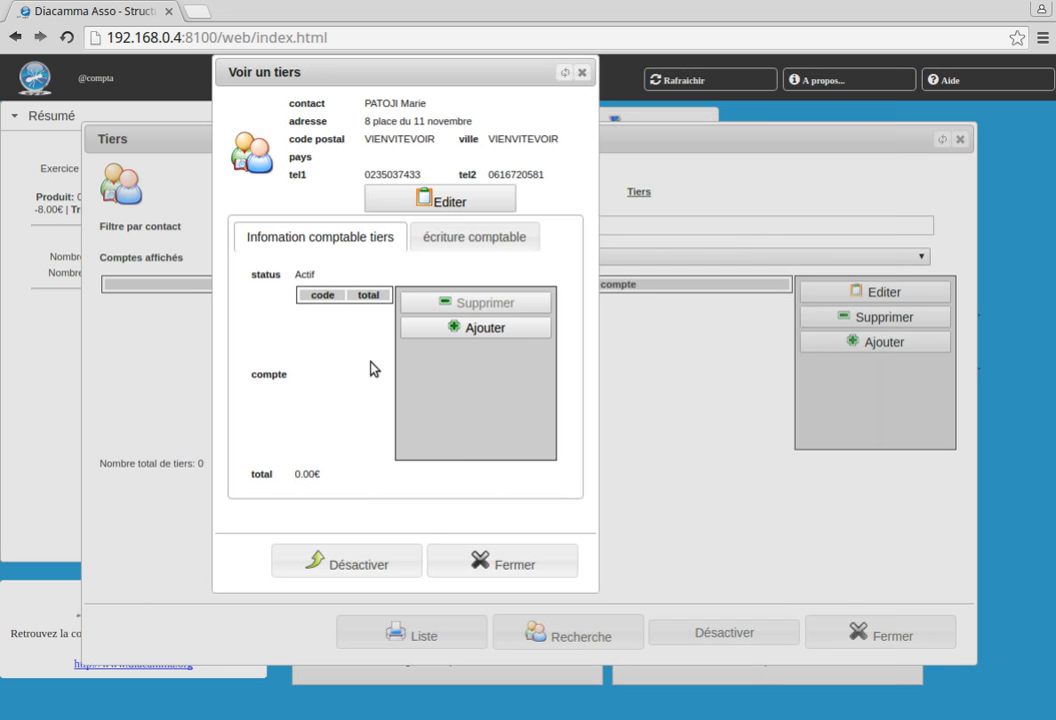
- Add account code 411 to the new third party's accounting information
click(455, 335)
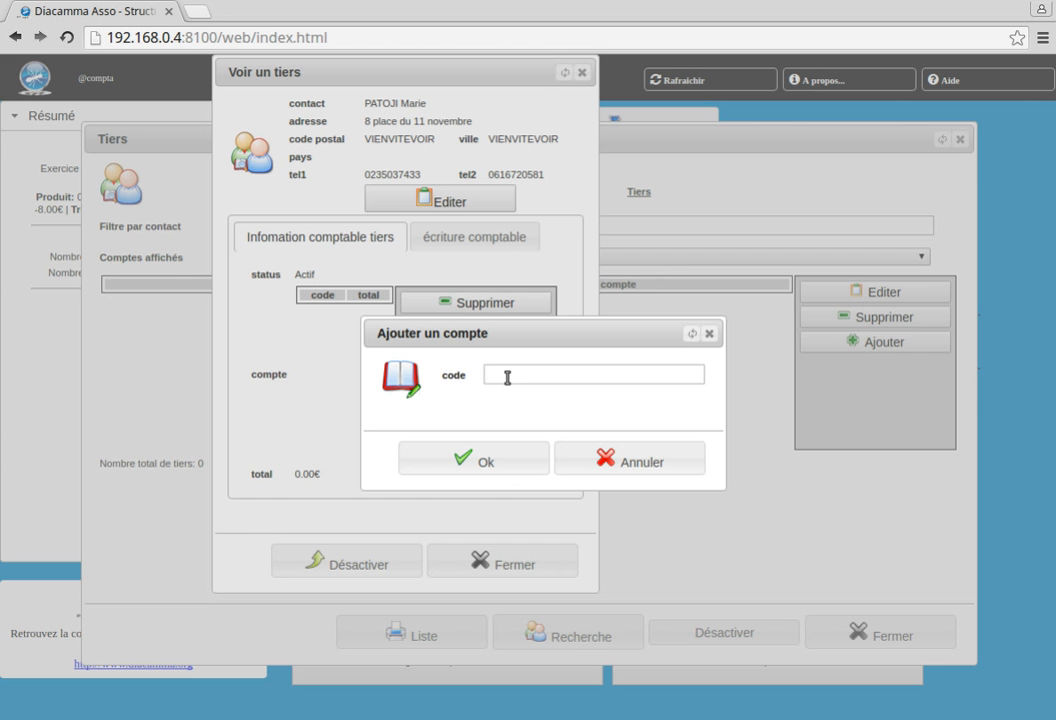
text(411)
click(495, 460)
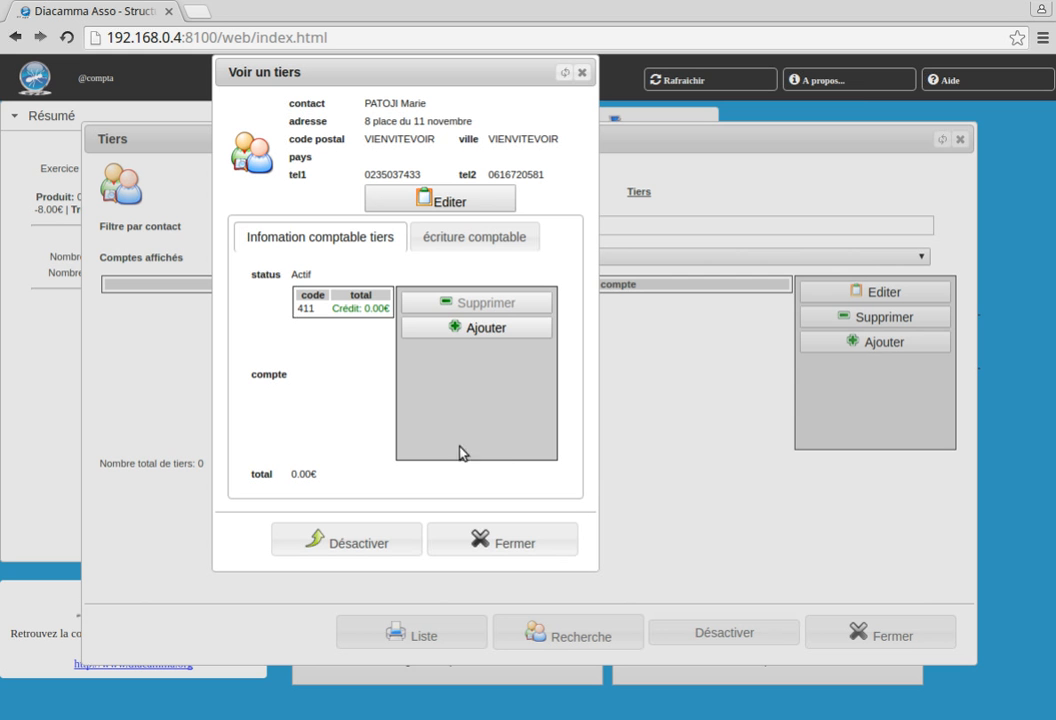
- Review the new third party's accounting information and accounting entries in an enlarged window, and close the third-party record and list
drag(587, 563, 855, 535)
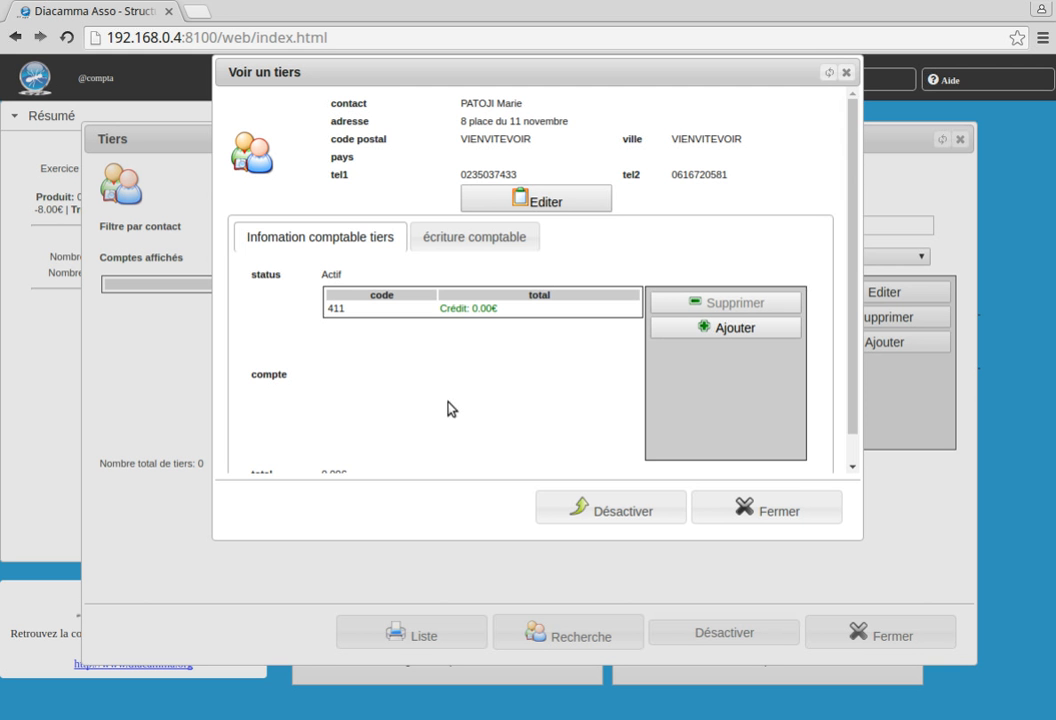
scroll(447, 408, down, 1)
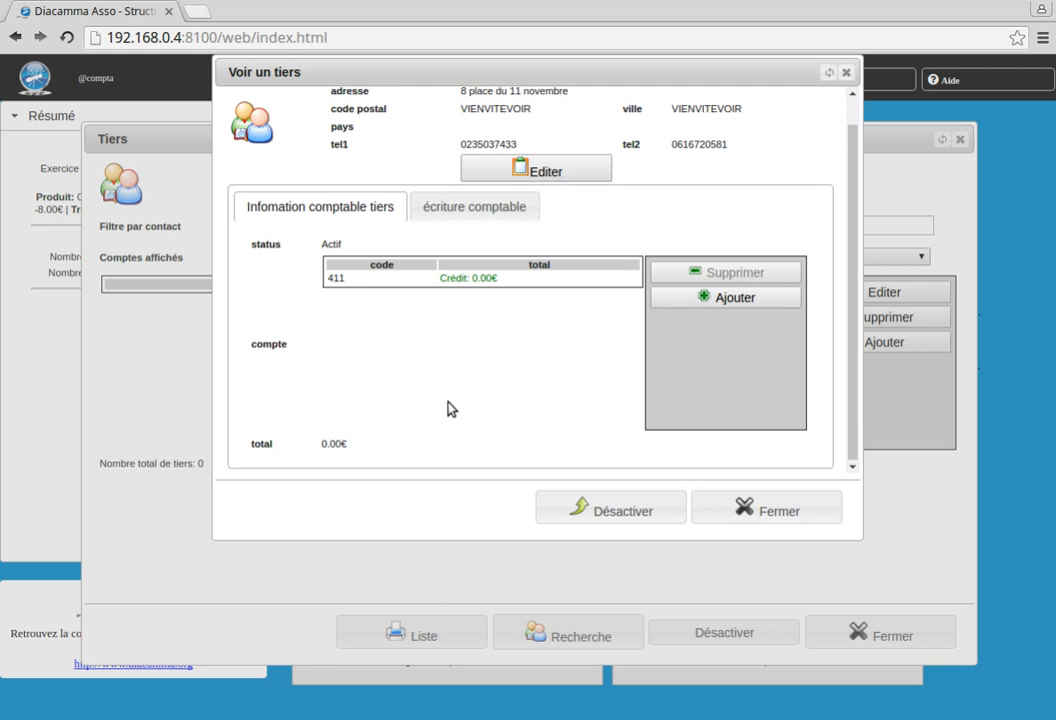
scroll(448, 408, up, 1)
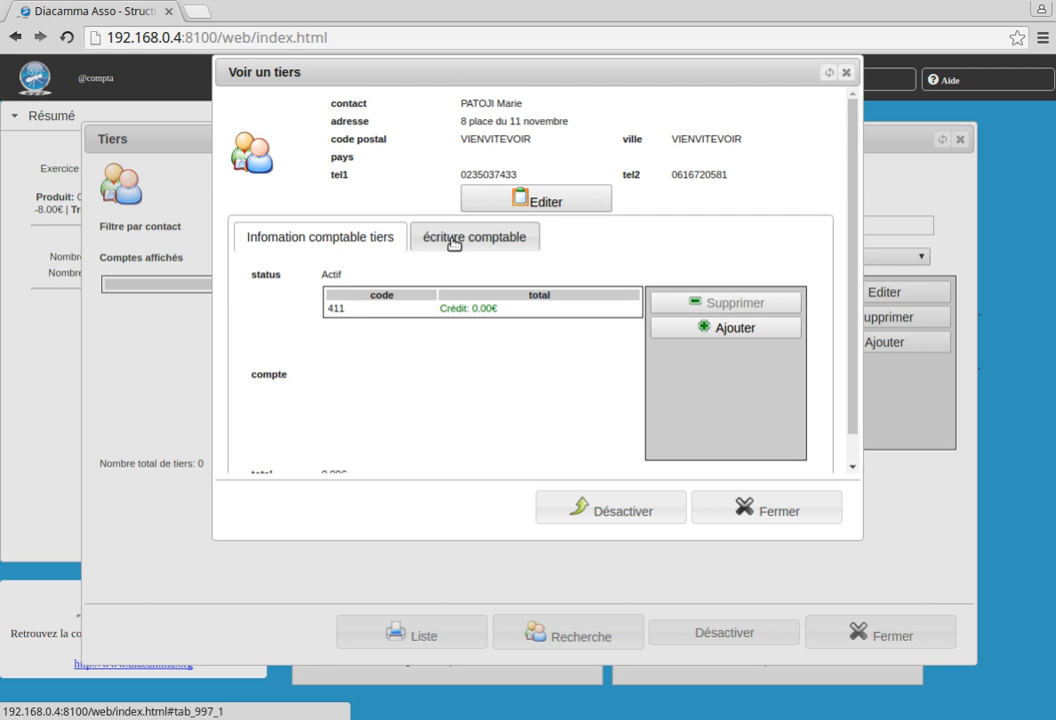
click(454, 243)
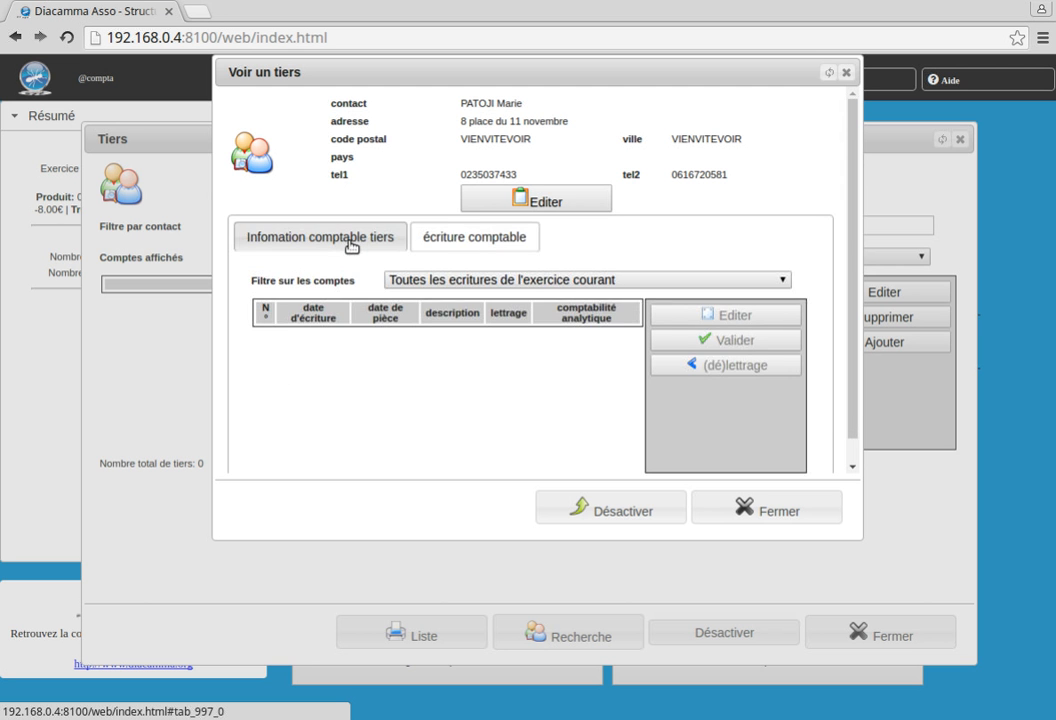
click(349, 245)
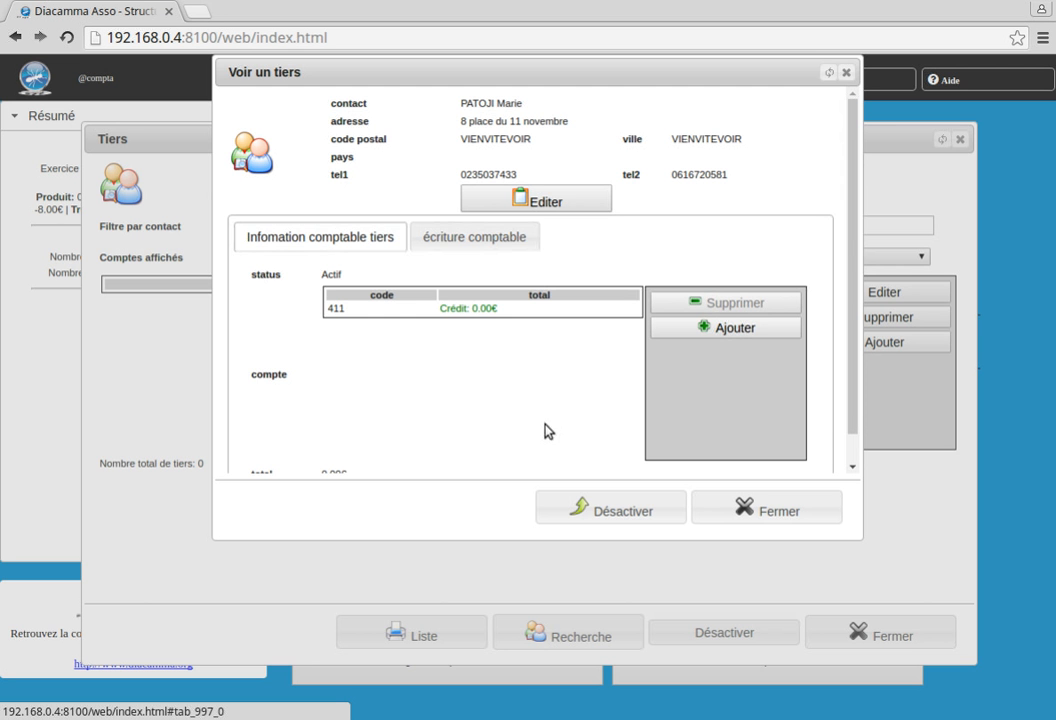
click(823, 517)
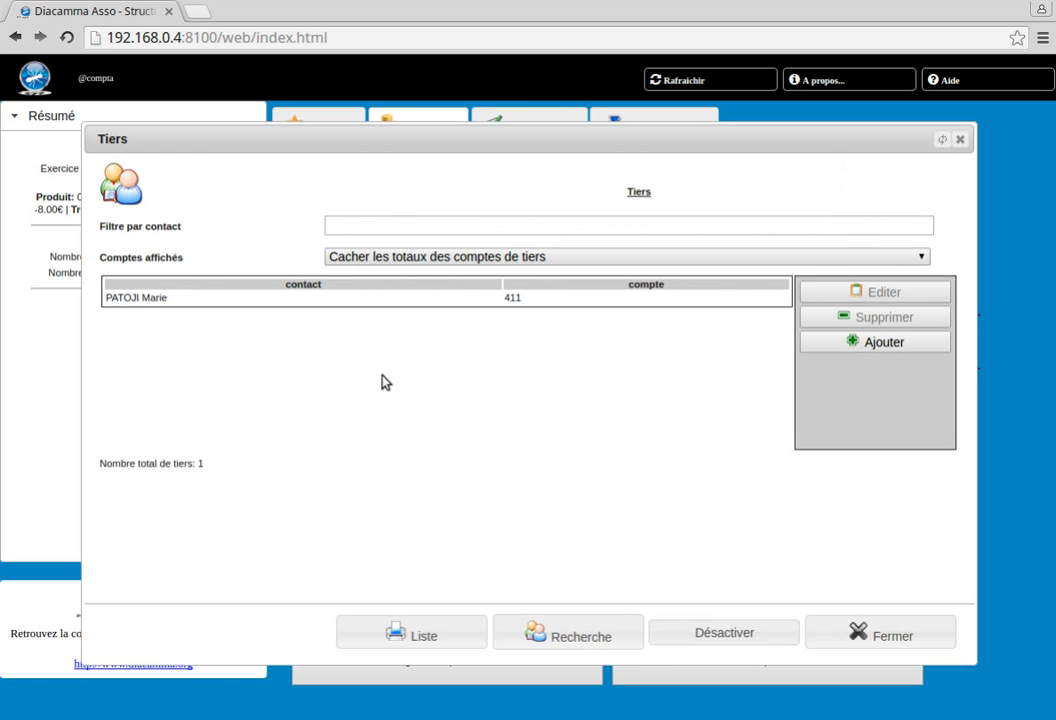
click(898, 636)
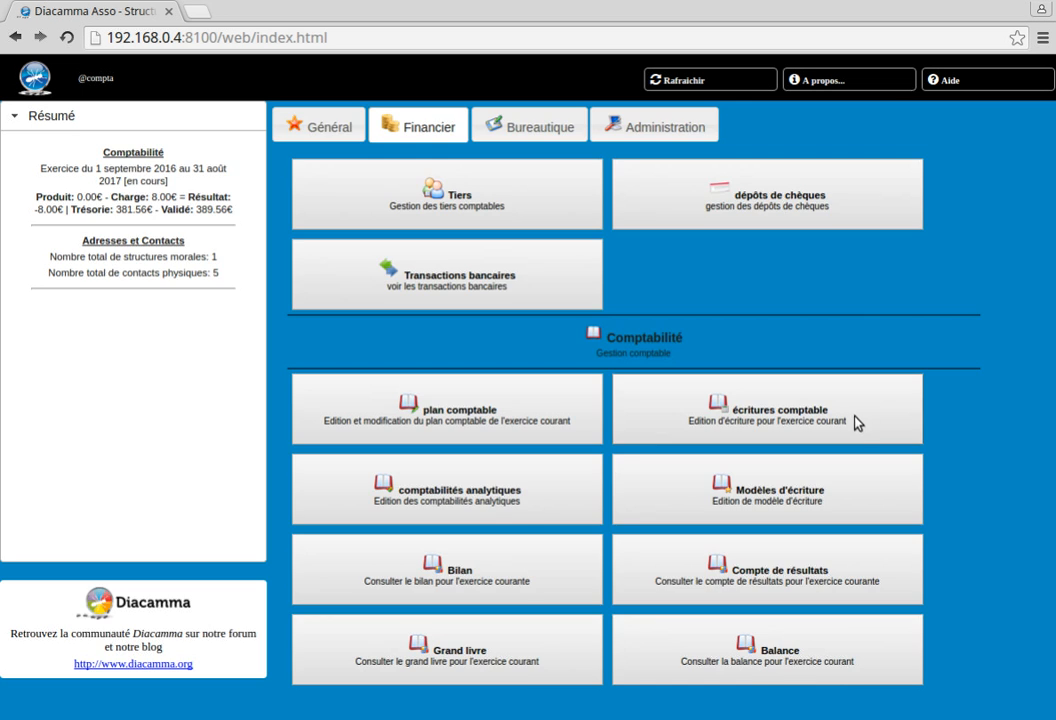
- Create a new accounting entry named Location in the Ventes journal
click(790, 424)
click(302, 256)
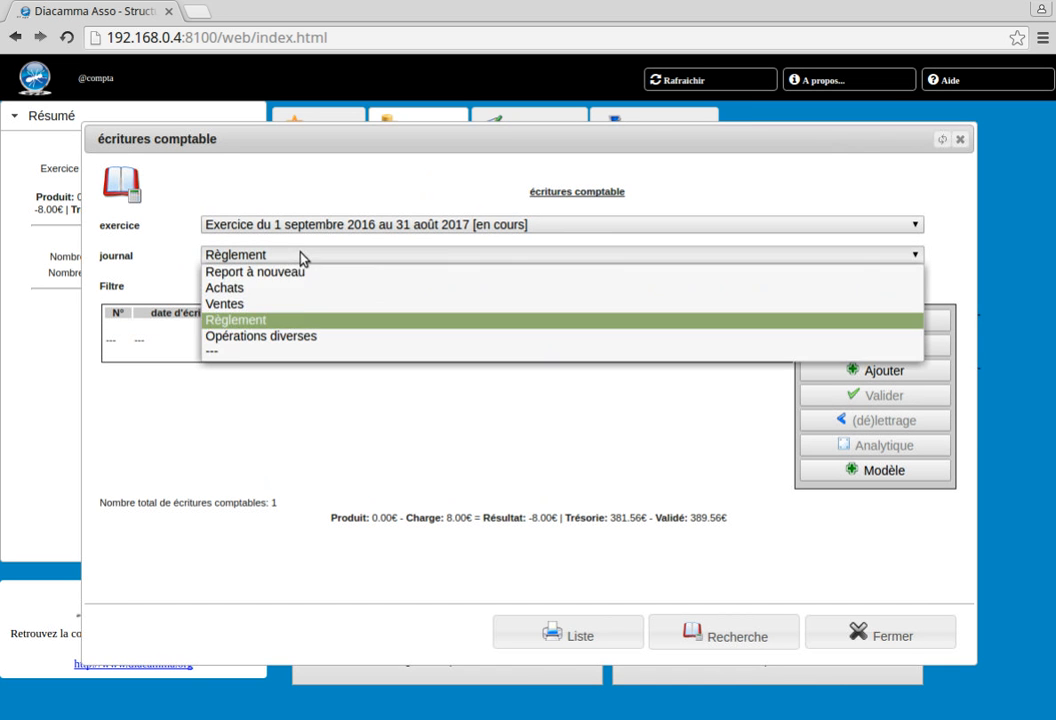
click(266, 303)
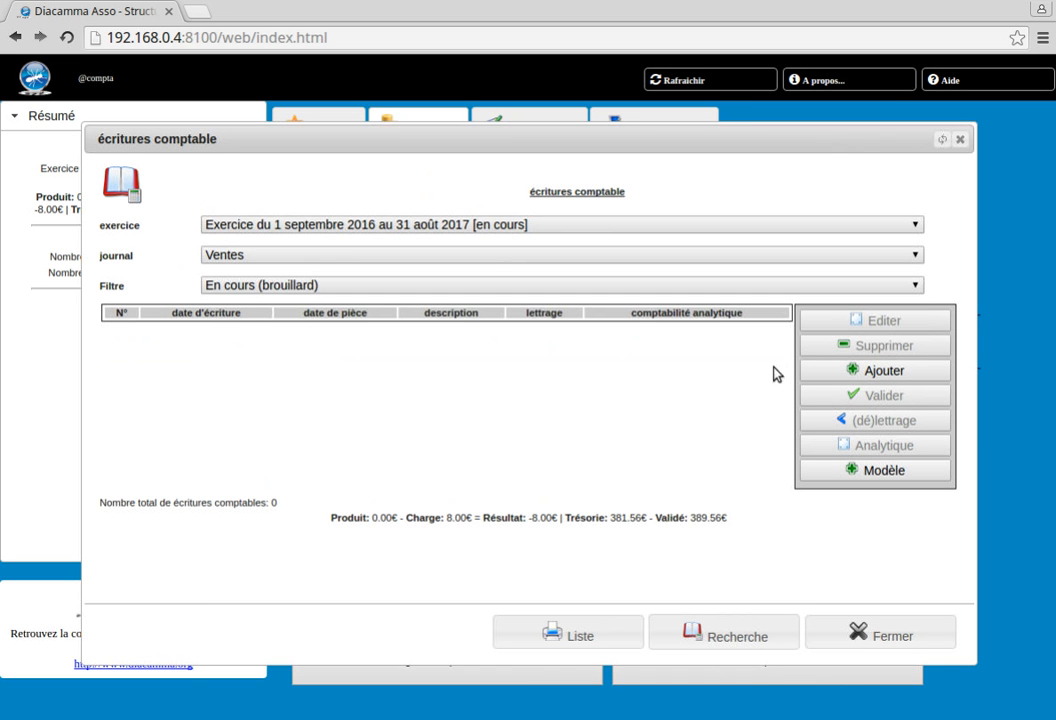
click(815, 370)
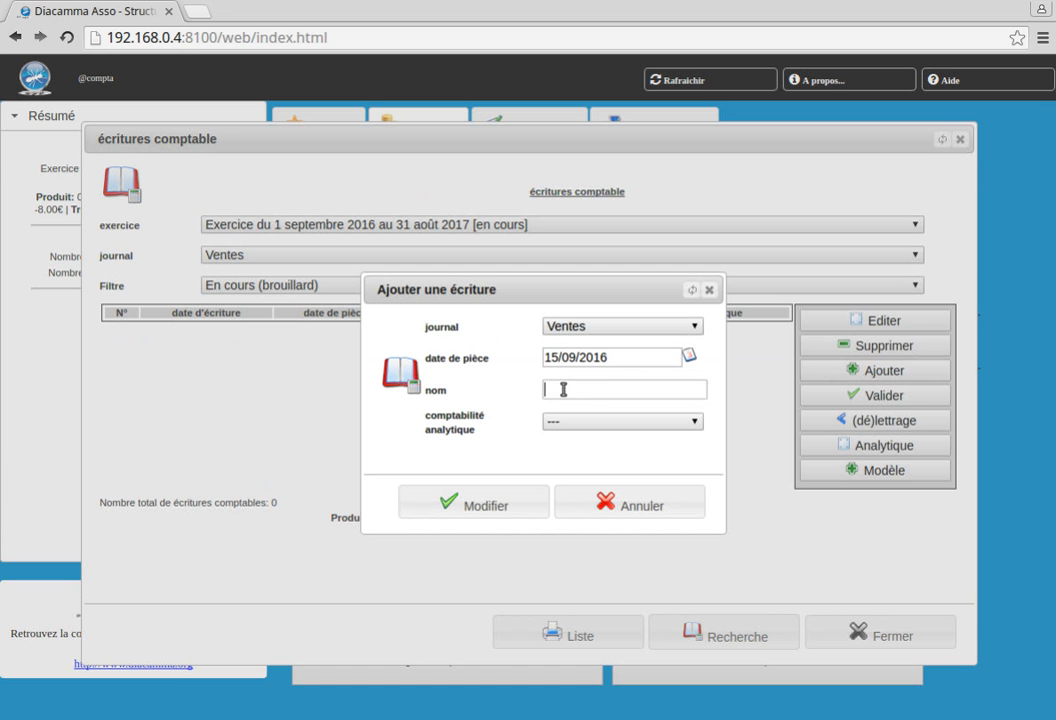
text(Location)
click(464, 505)
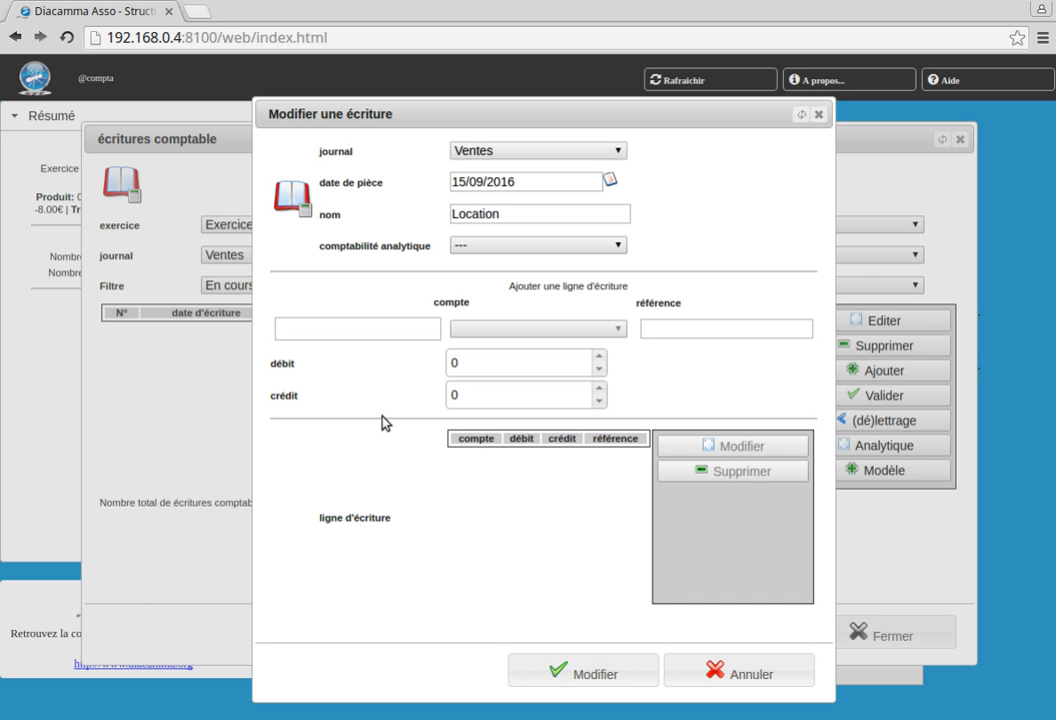
- Add a 50 € credit line on account [708] Produits des activités annexes to the Location entry
click(373, 337)
text(70)
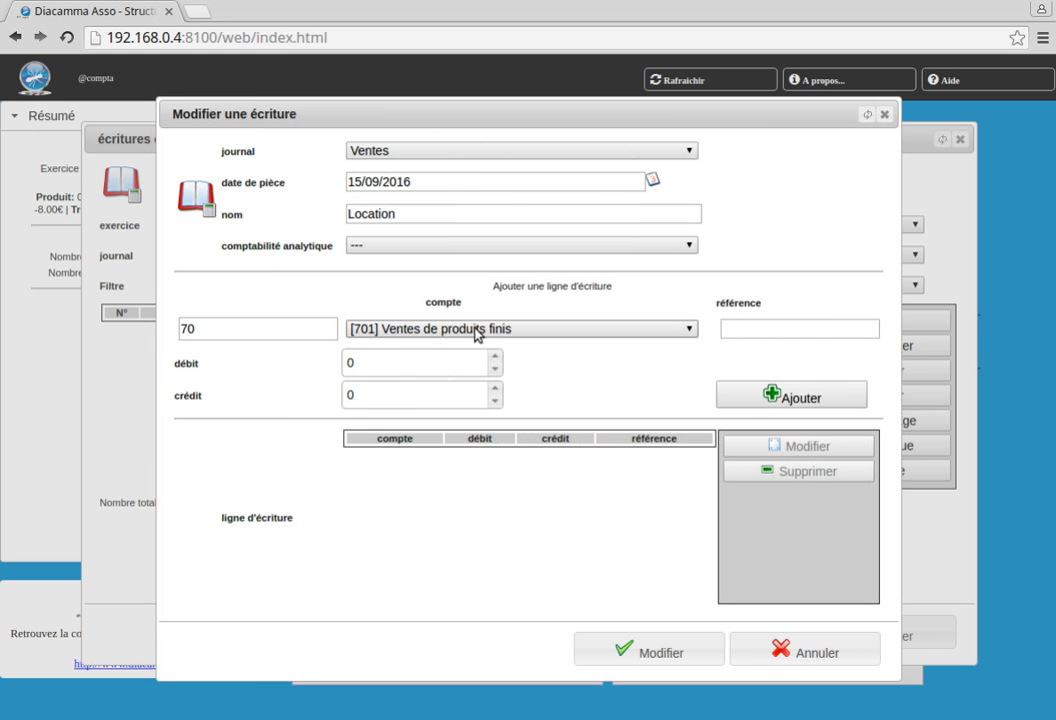
click(478, 332)
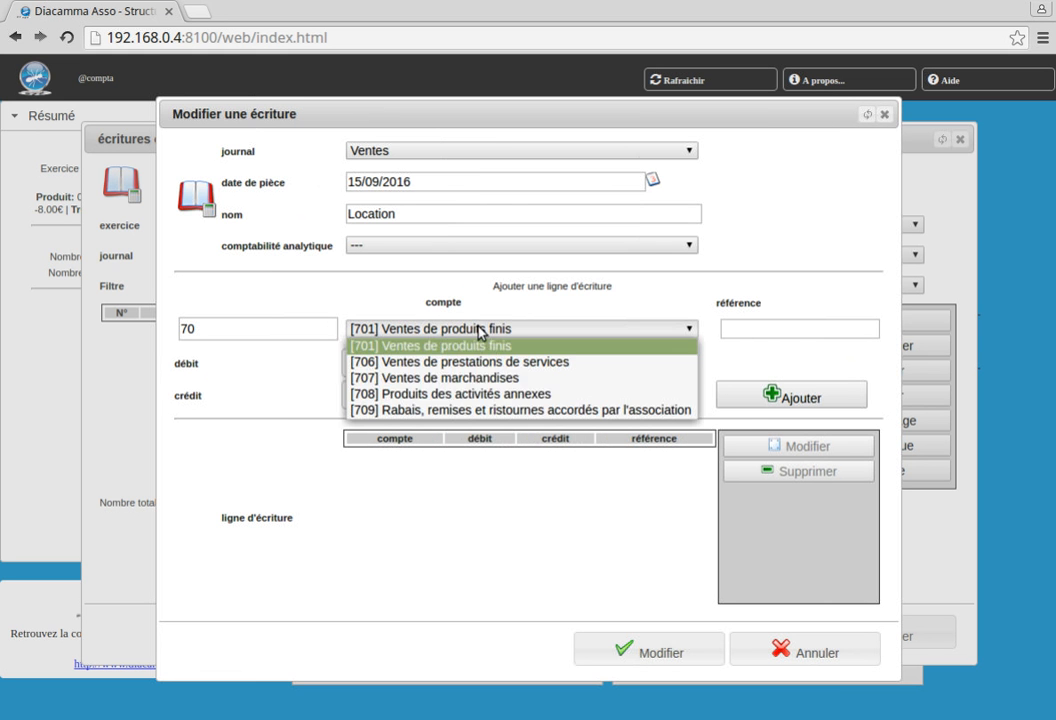
click(474, 396)
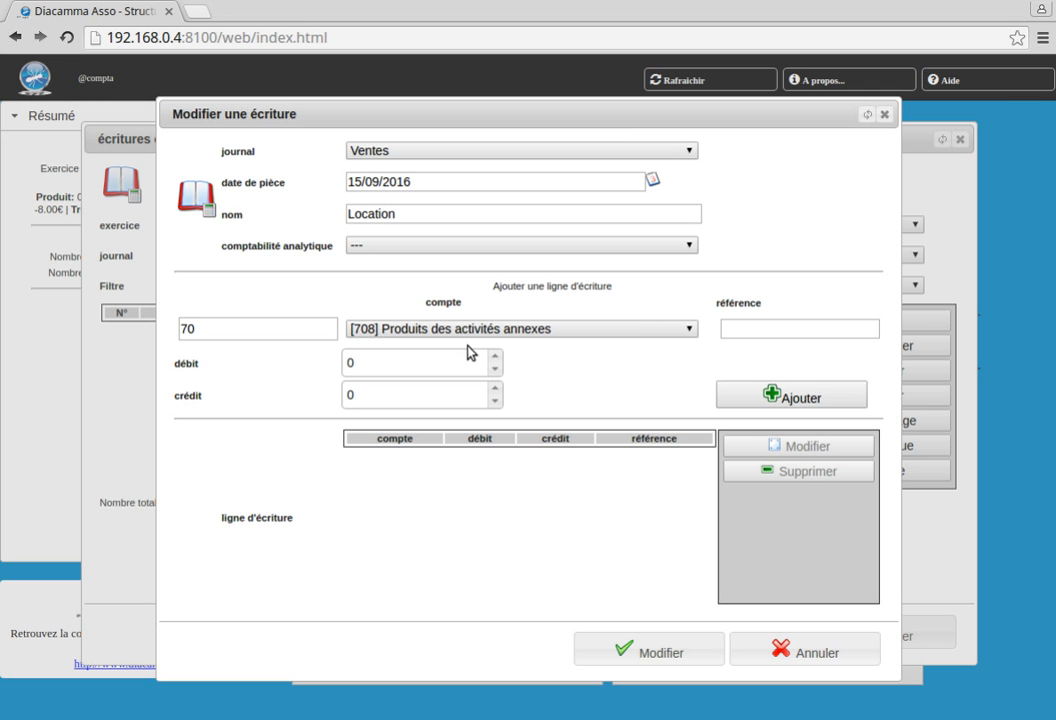
click(435, 363)
double_click(411, 396)
text(50)
click(780, 398)
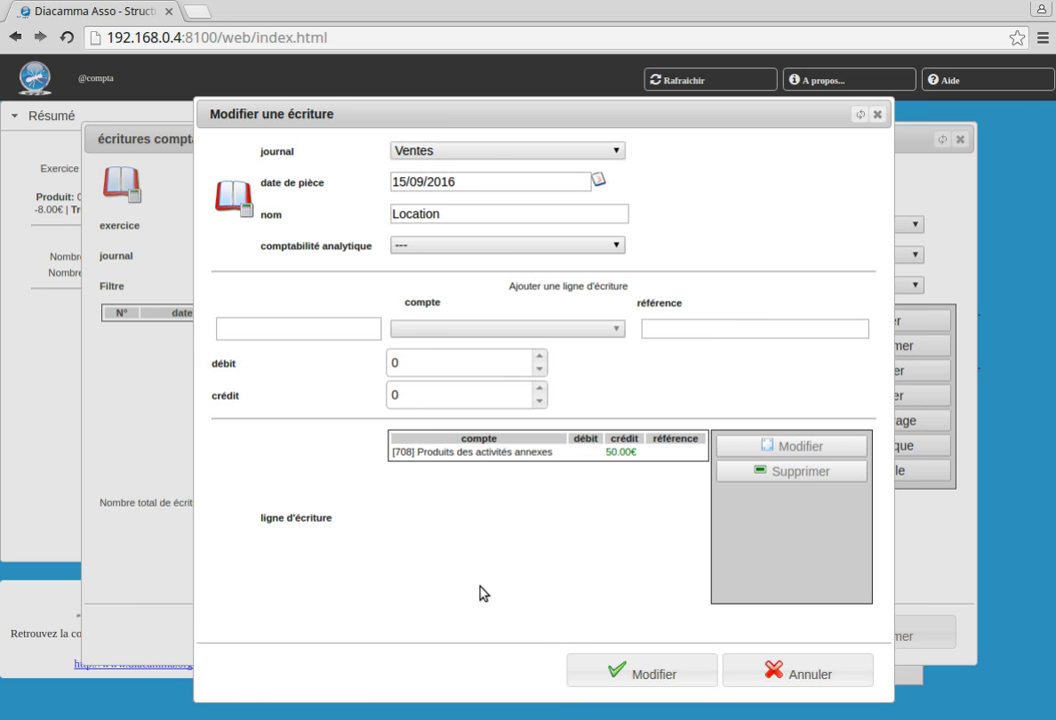
- Add a 50 € debit line on account [411] Usagers collectifs, assigned to the new third party
text(4)
click(428, 330)
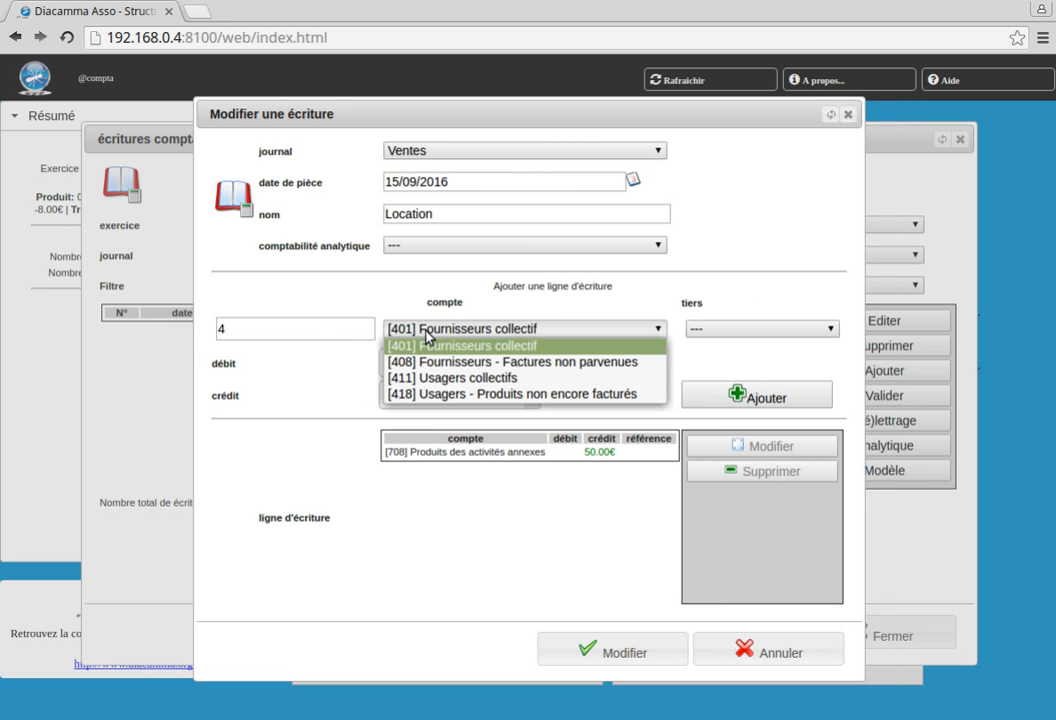
click(443, 379)
click(757, 330)
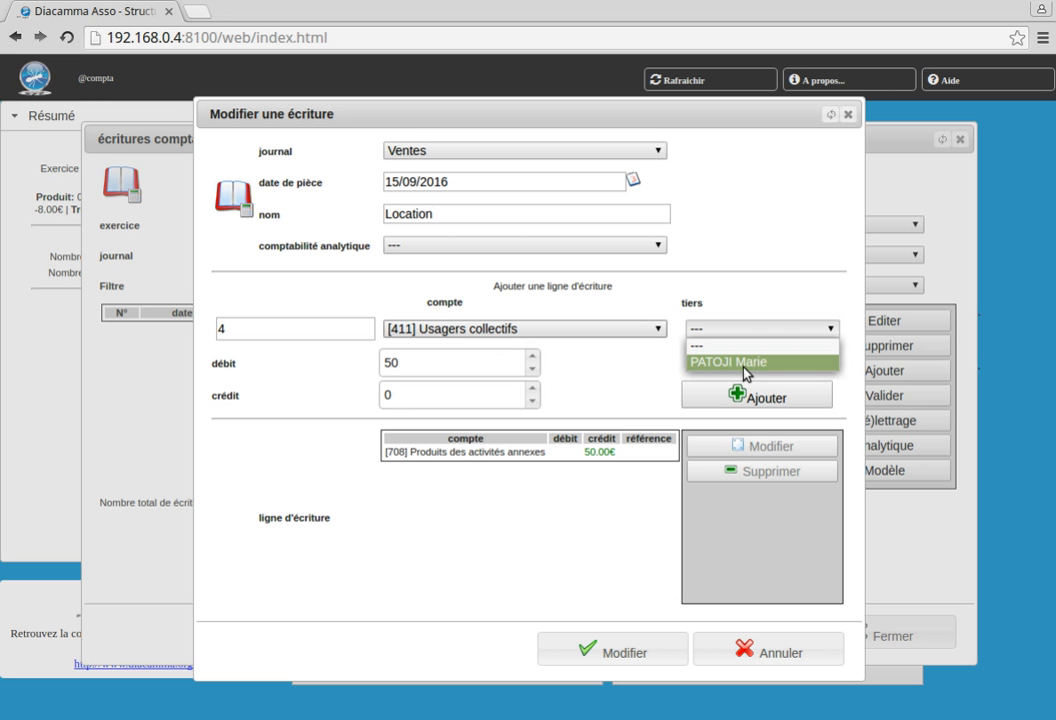
click(743, 365)
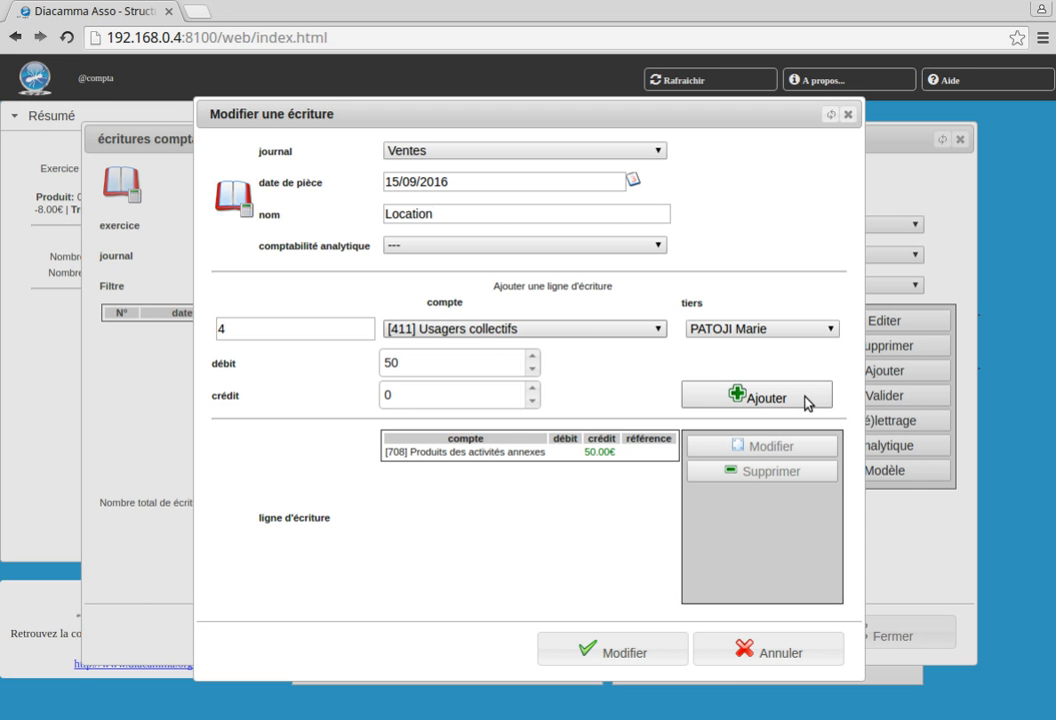
click(730, 402)
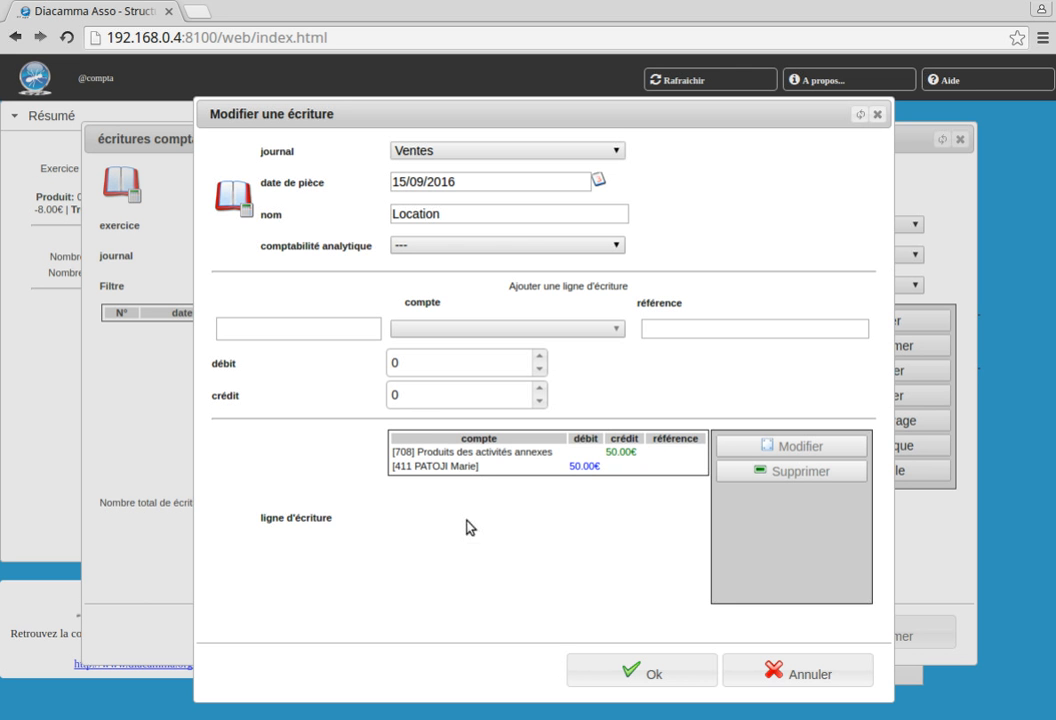
- Save the Location entry, close it without validating, and close the accounting entries list
click(652, 672)
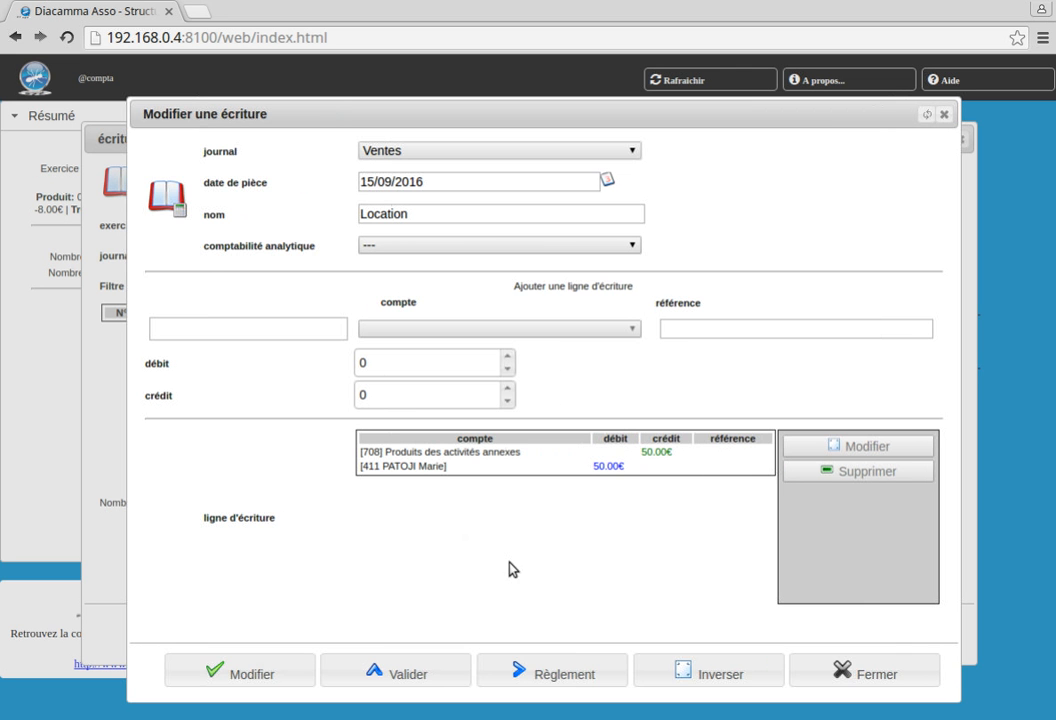
click(859, 674)
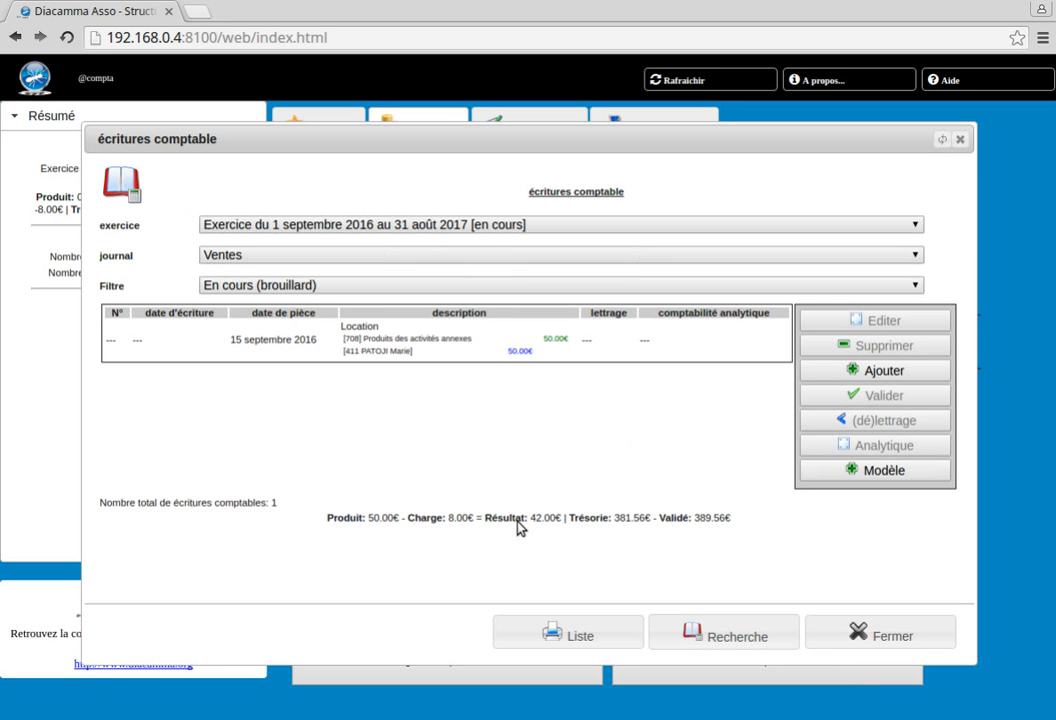
click(946, 642)
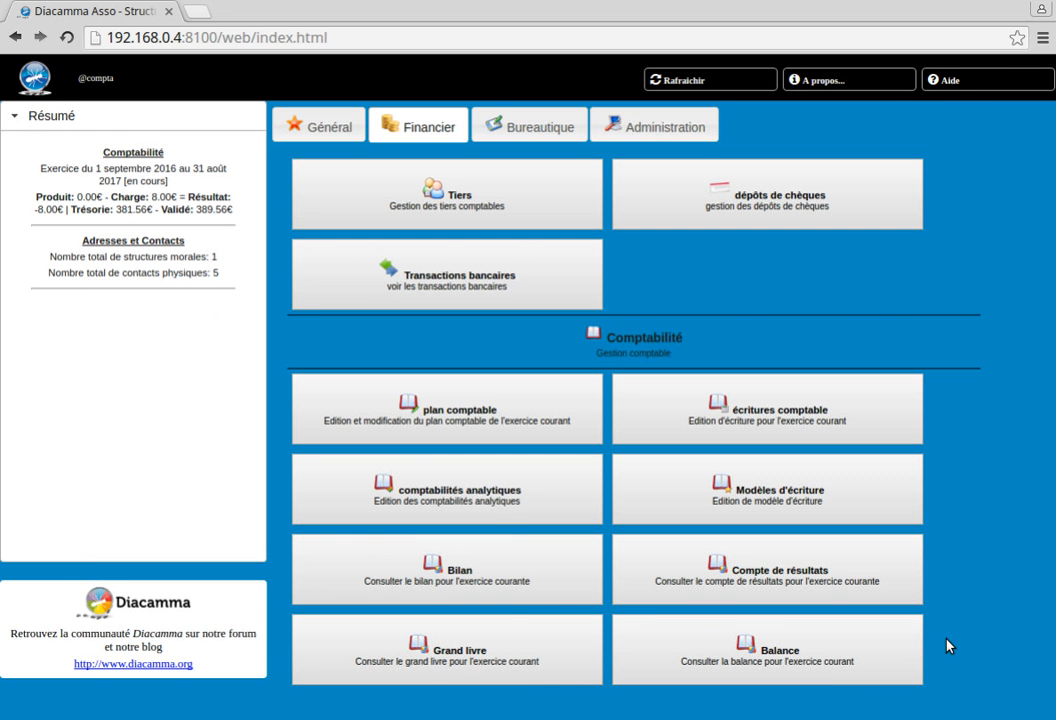
- Check the third party's 411 account total and accounting entries for the Location sale, and close the record and list
click(411, 196)
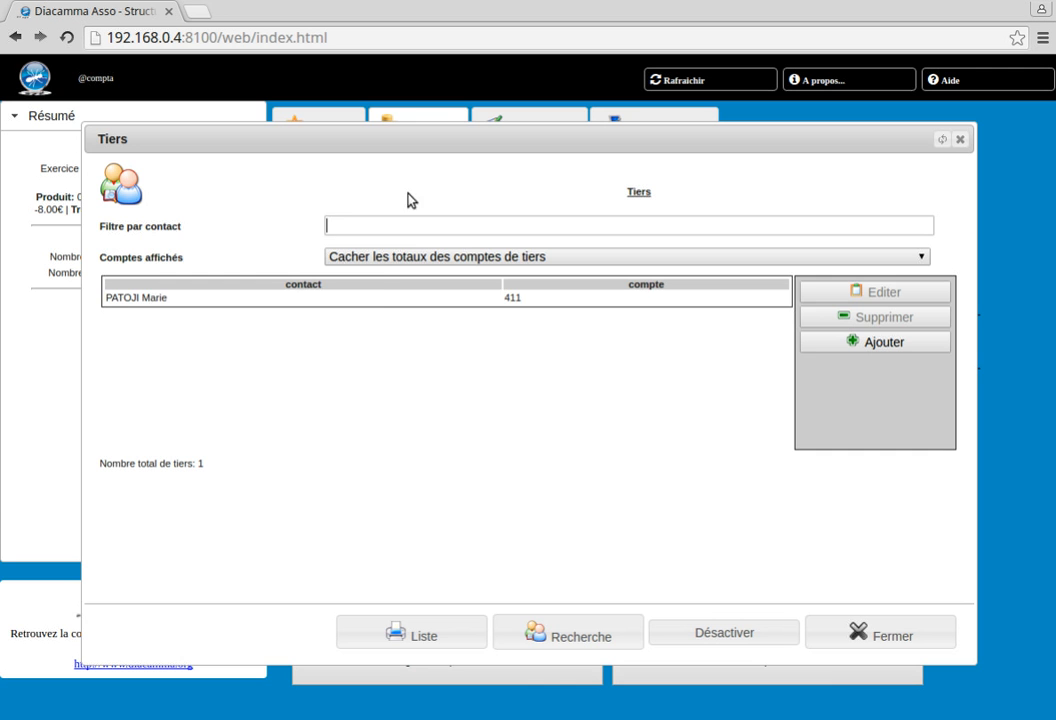
double_click(355, 298)
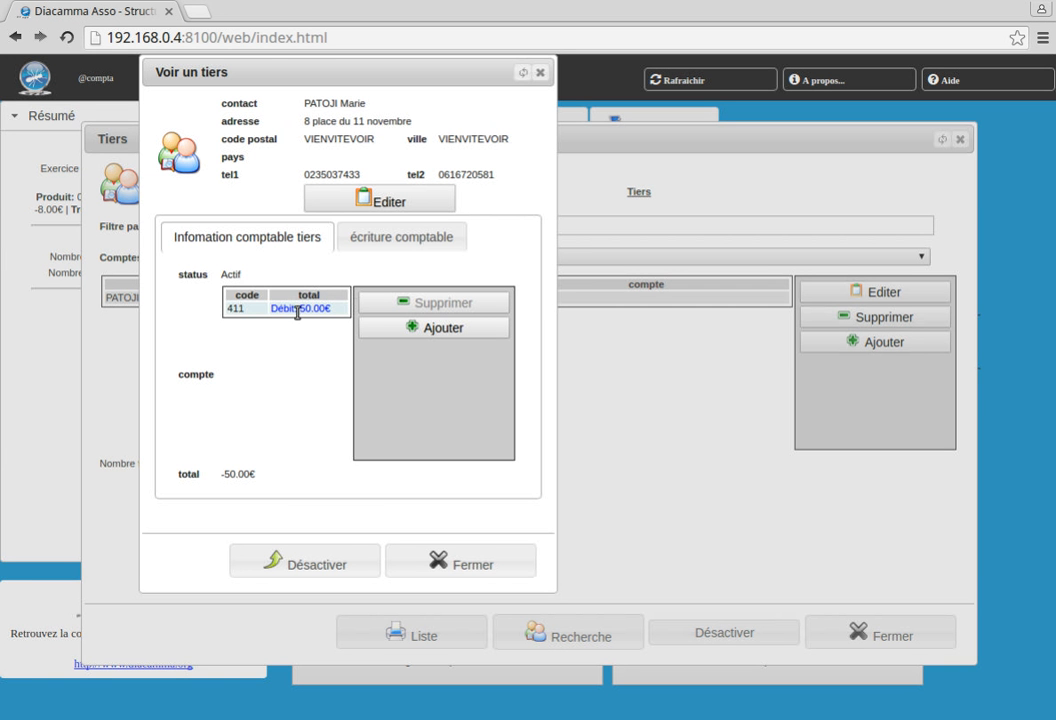
click(415, 240)
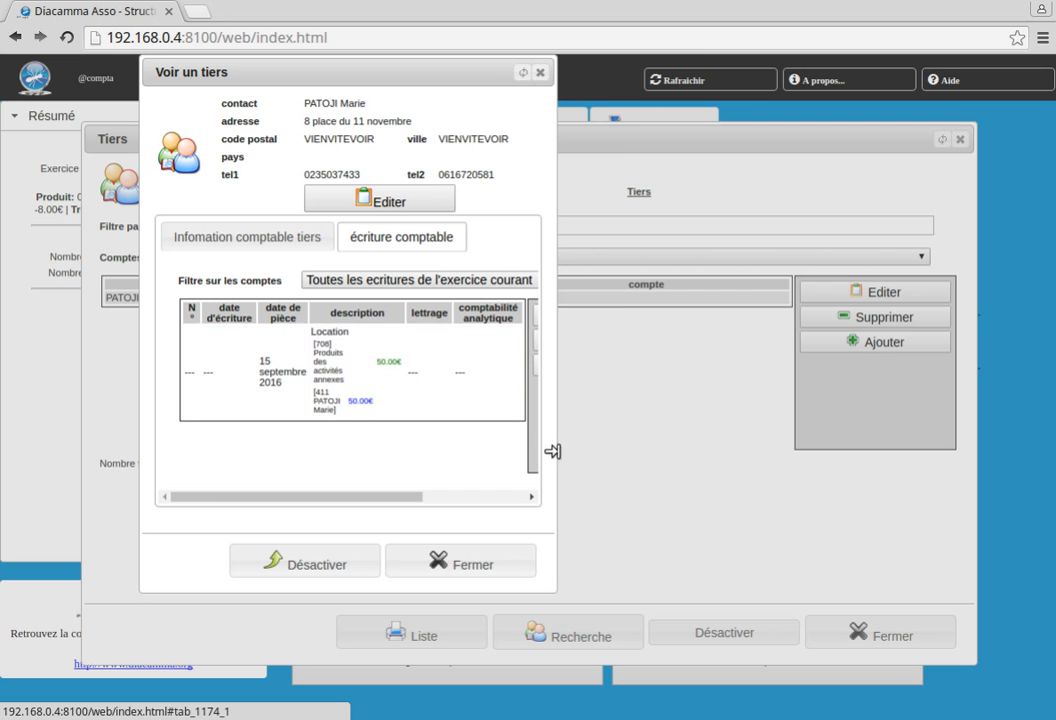
drag(549, 441, 980, 475)
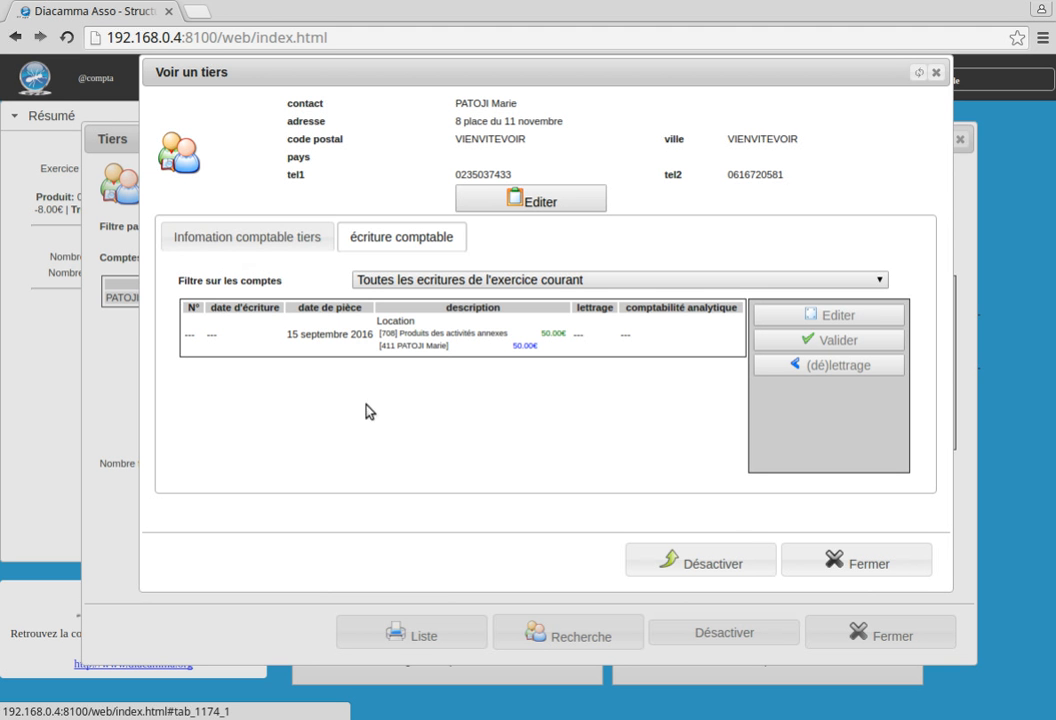
click(855, 566)
click(888, 632)
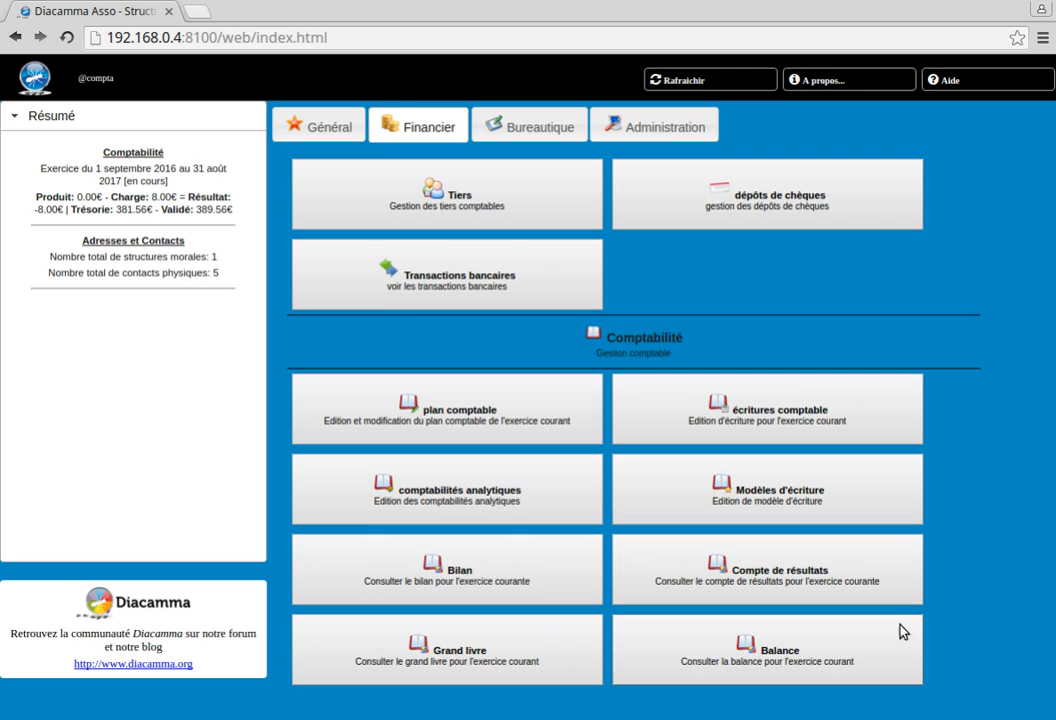
- Check the 411 Usagers collectifs total and the Produit, Charge and Résultat summary in the chart of accounts, and close it
click(488, 431)
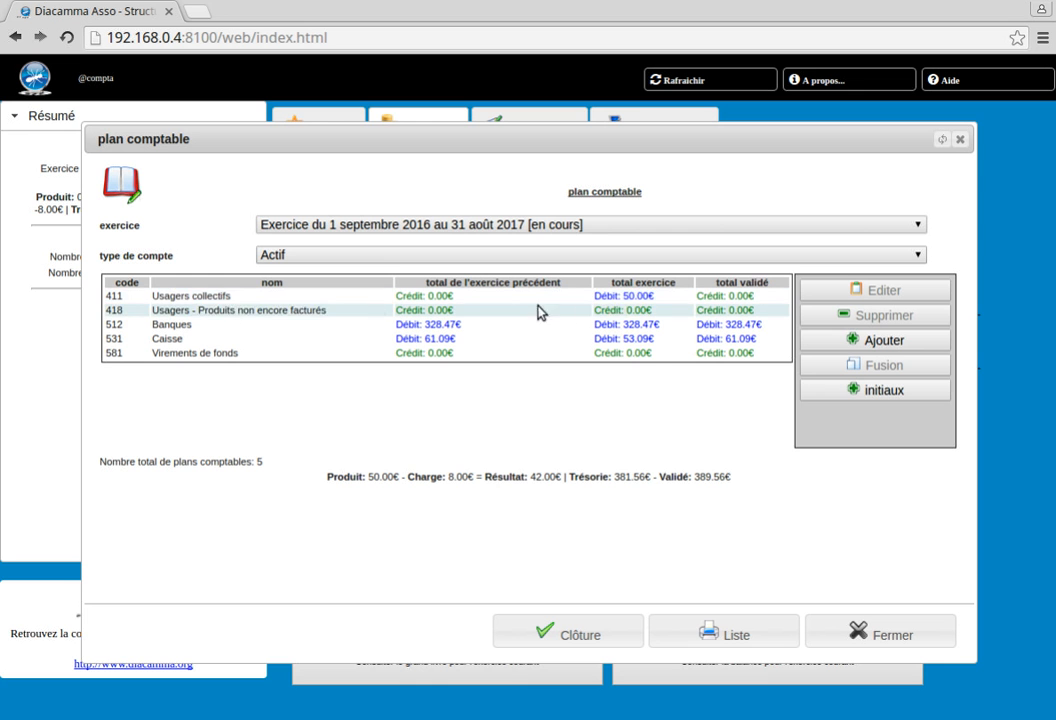
click(630, 296)
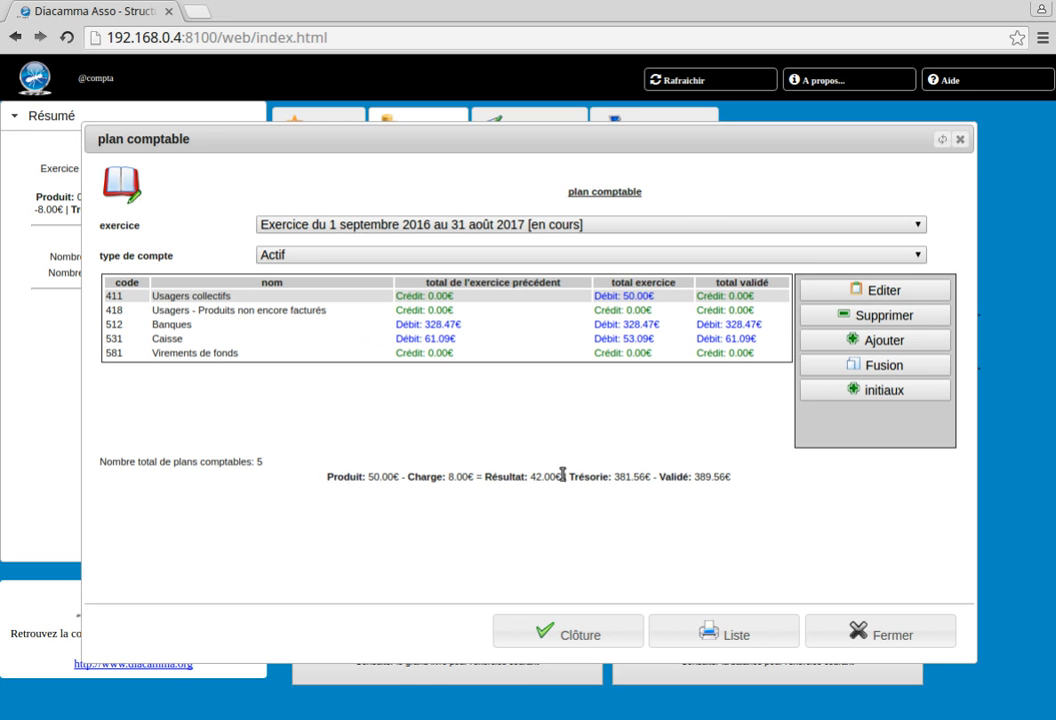
drag(561, 476, 532, 486)
double_click(376, 477)
double_click(346, 477)
double_click(424, 478)
double_click(455, 478)
click(856, 627)
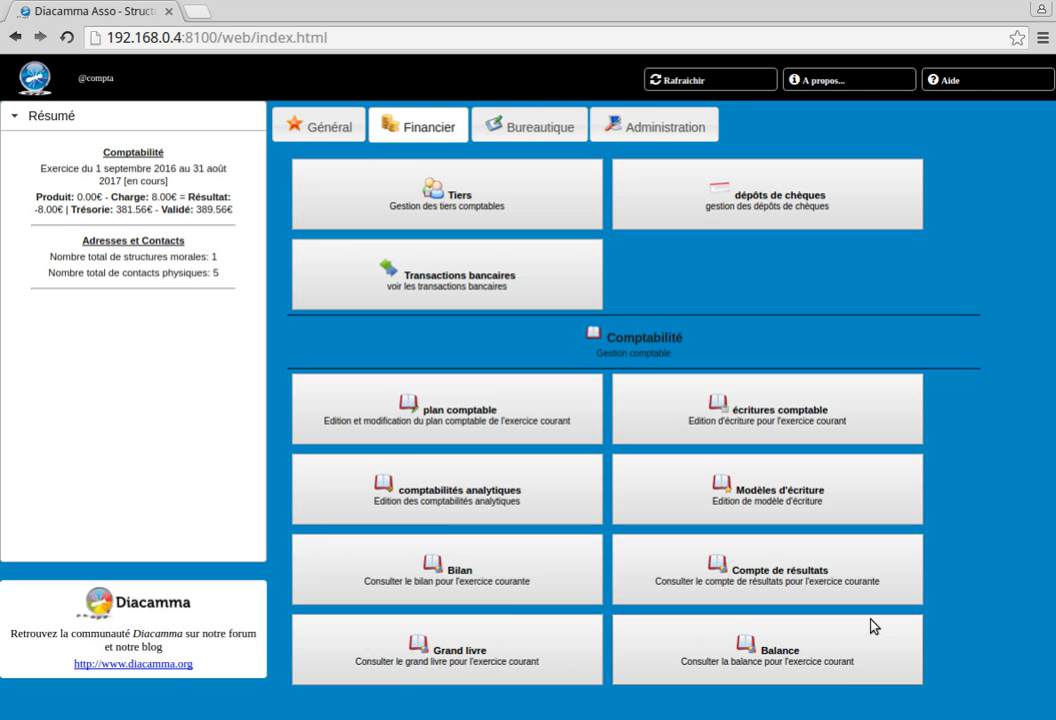
- Consult the income statement (Compte de résultats) and the balance sheet (Bilan) for the 2016–2017 fiscal year, closing each one
click(800, 575)
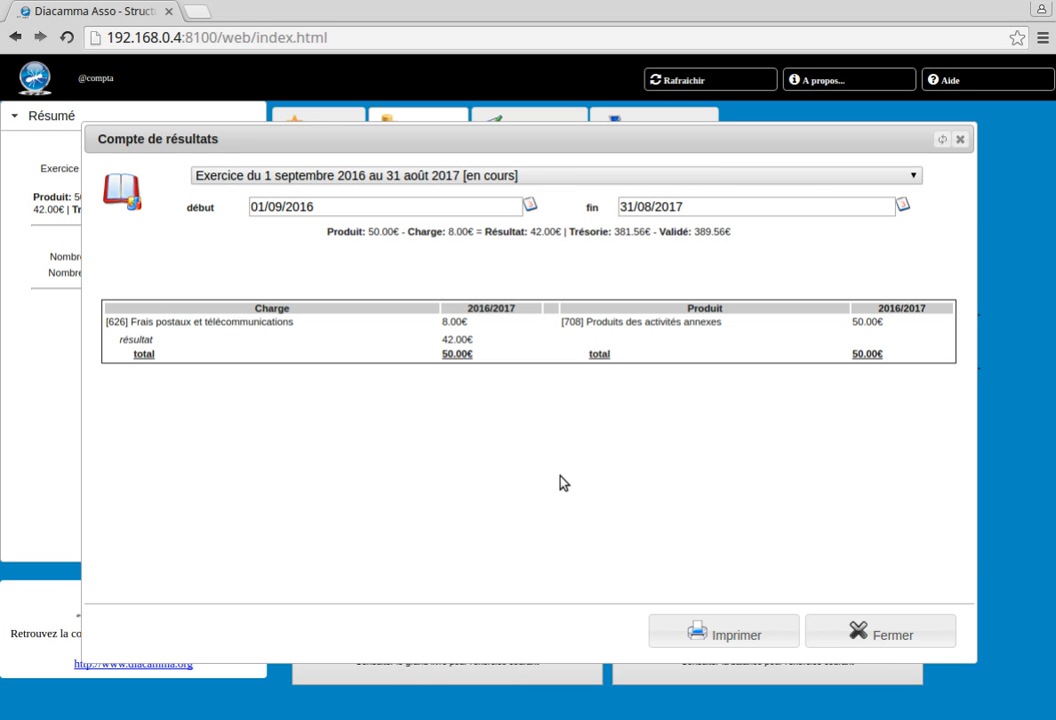
click(877, 632)
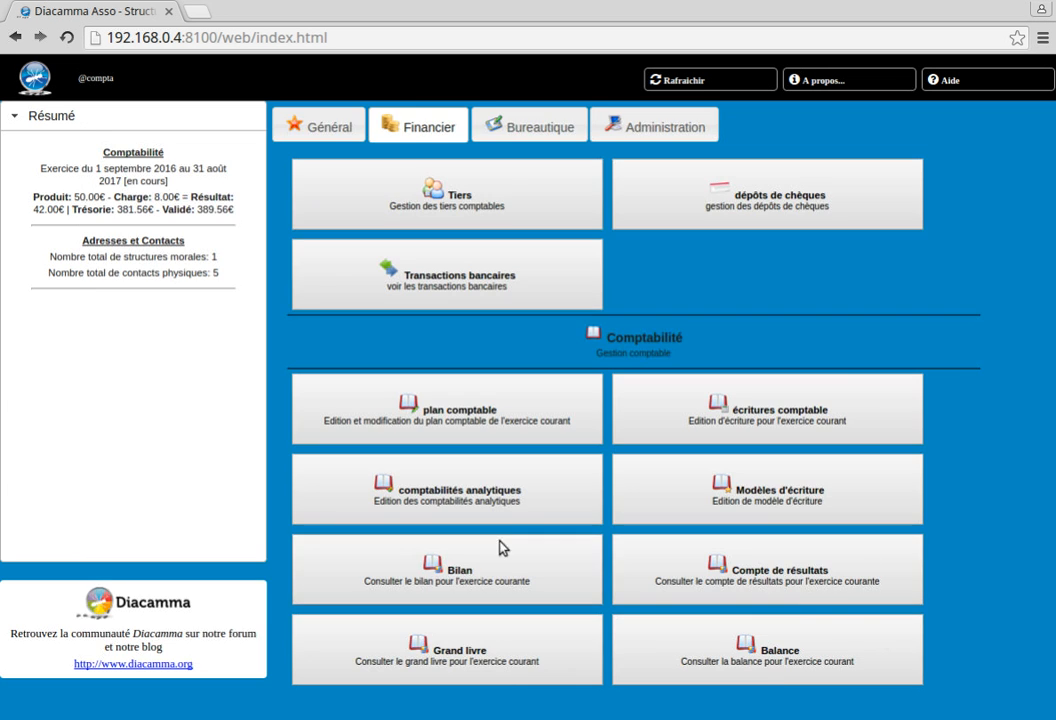
click(433, 578)
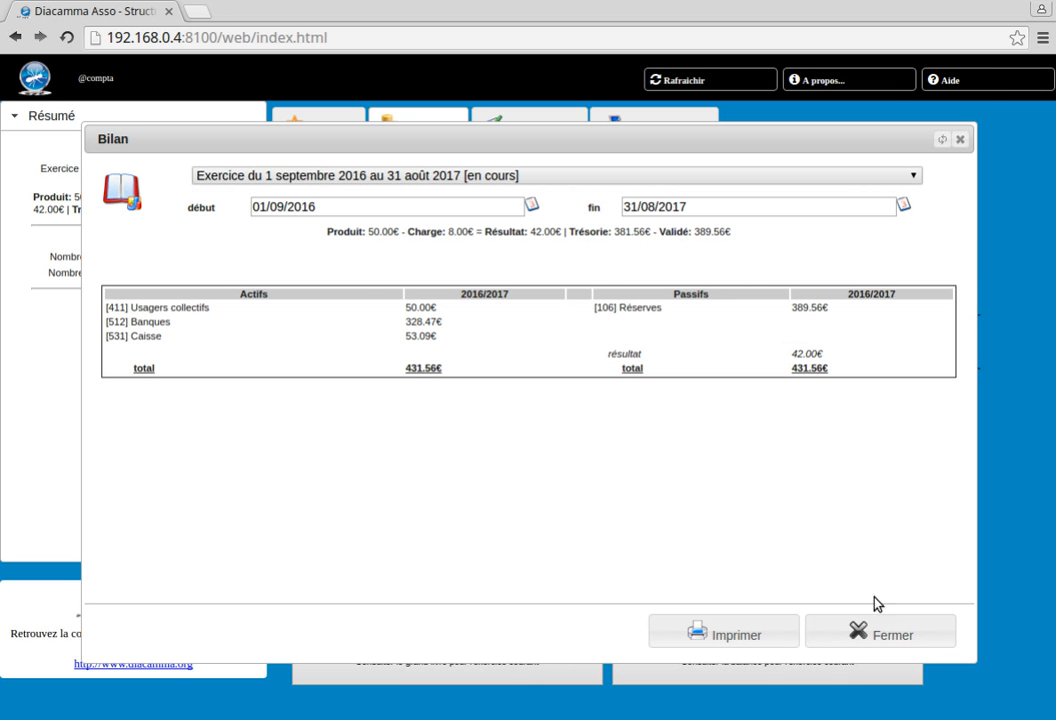
click(905, 634)
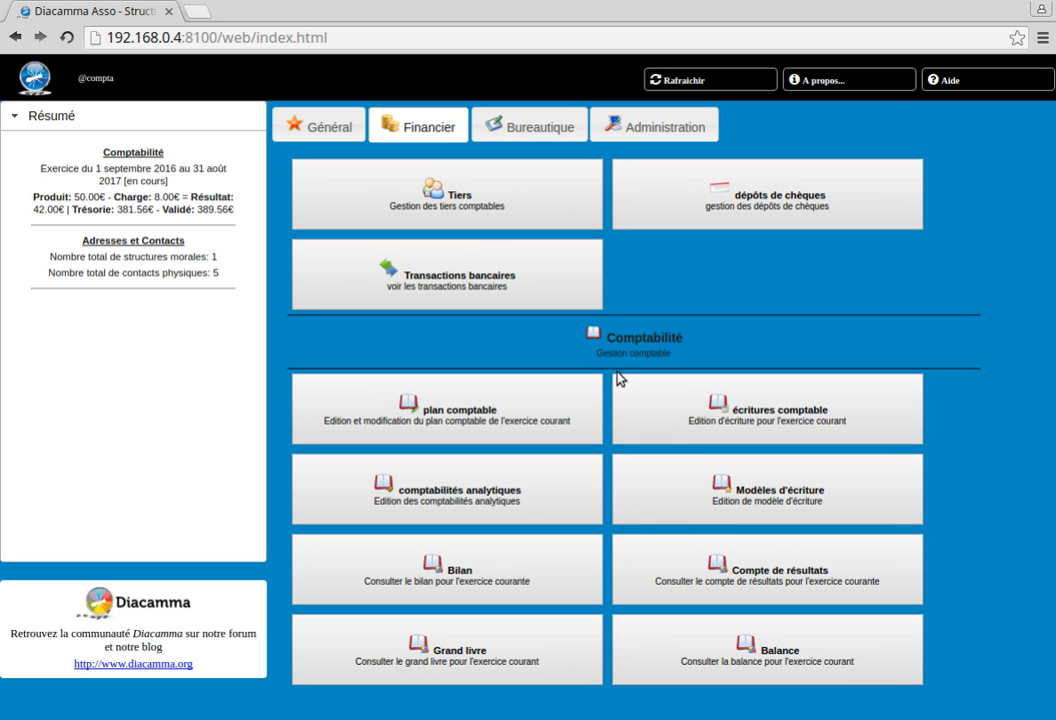